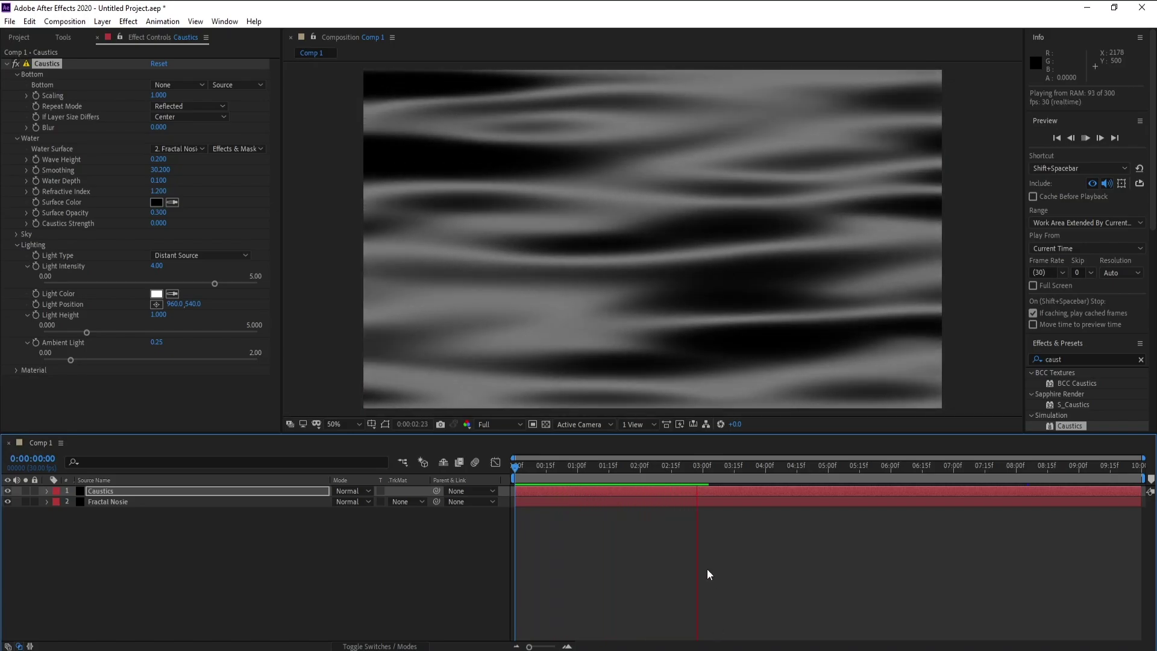
# - Preview the finished Caustics animation in Comp 1 from the first frame
pyautogui.moveTo(718, 466); pyautogui.dragTo(576, 494)
pyautogui.moveTo(646, 473); pyautogui.dragTo(495, 479)
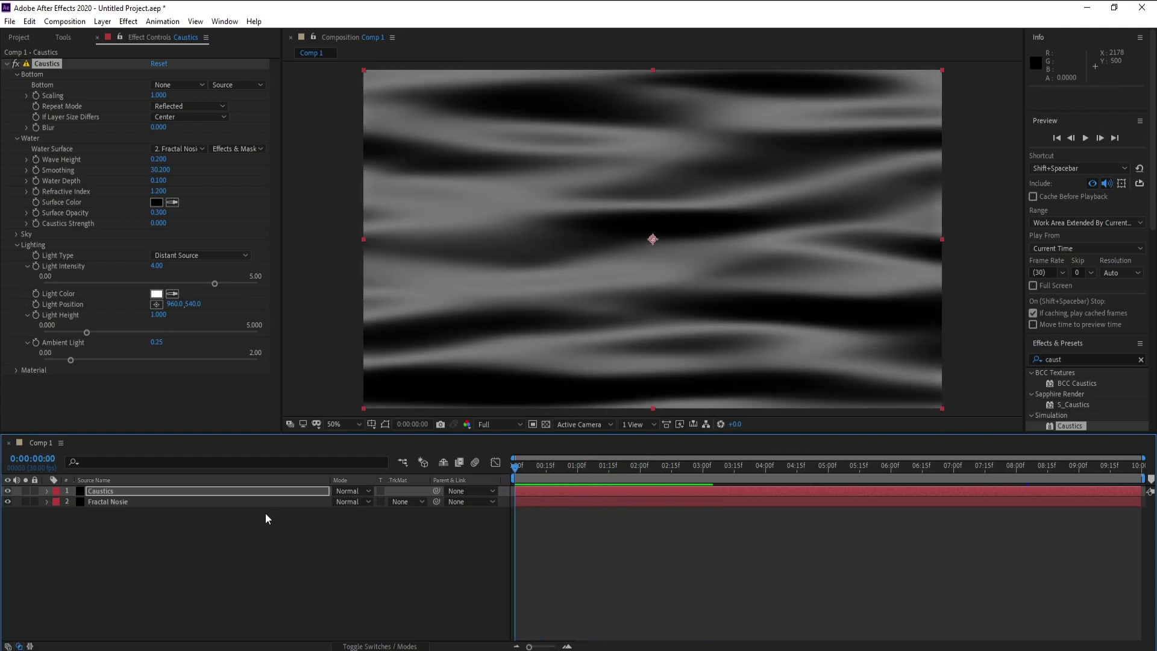
pyautogui.press('space')
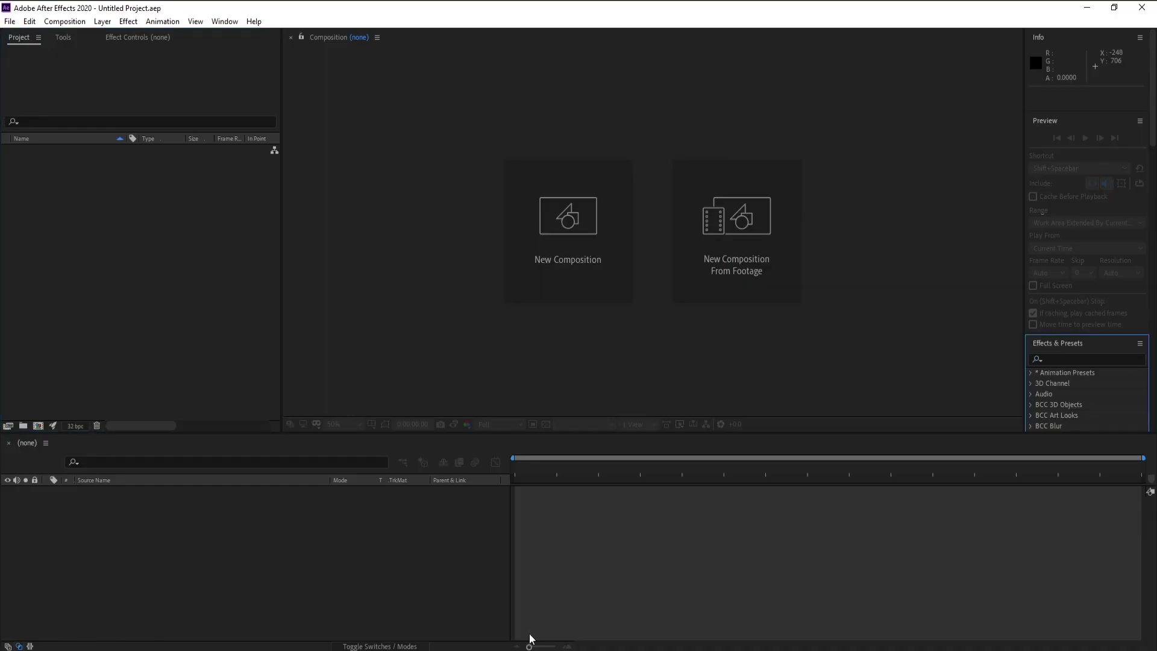
# - Create a new 1920 x 1080 composition named Comp 1 at 30 frames per second, lasting 10 seconds
pyautogui.click(572, 236)
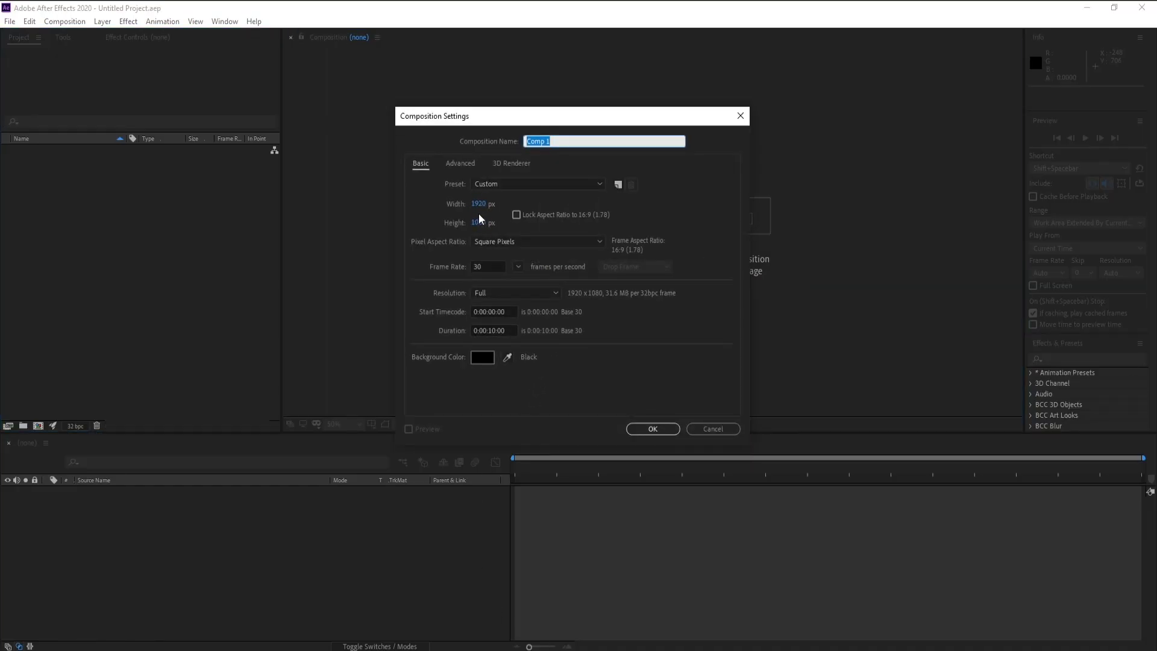
pyautogui.click(479, 267)
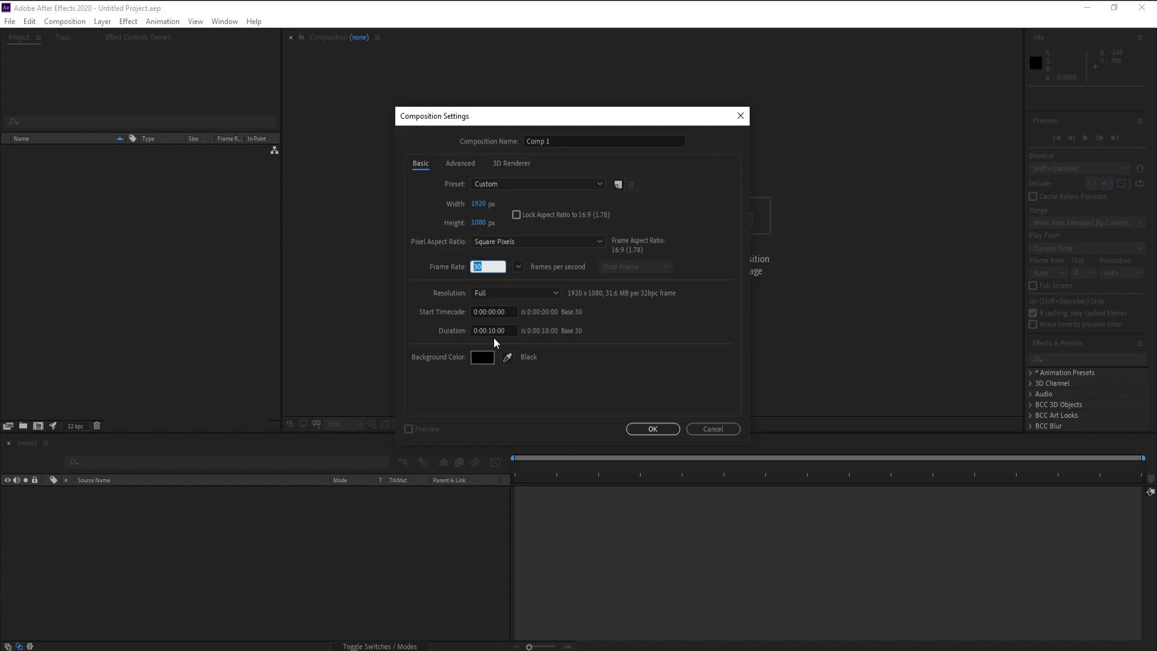
pyautogui.click(653, 427)
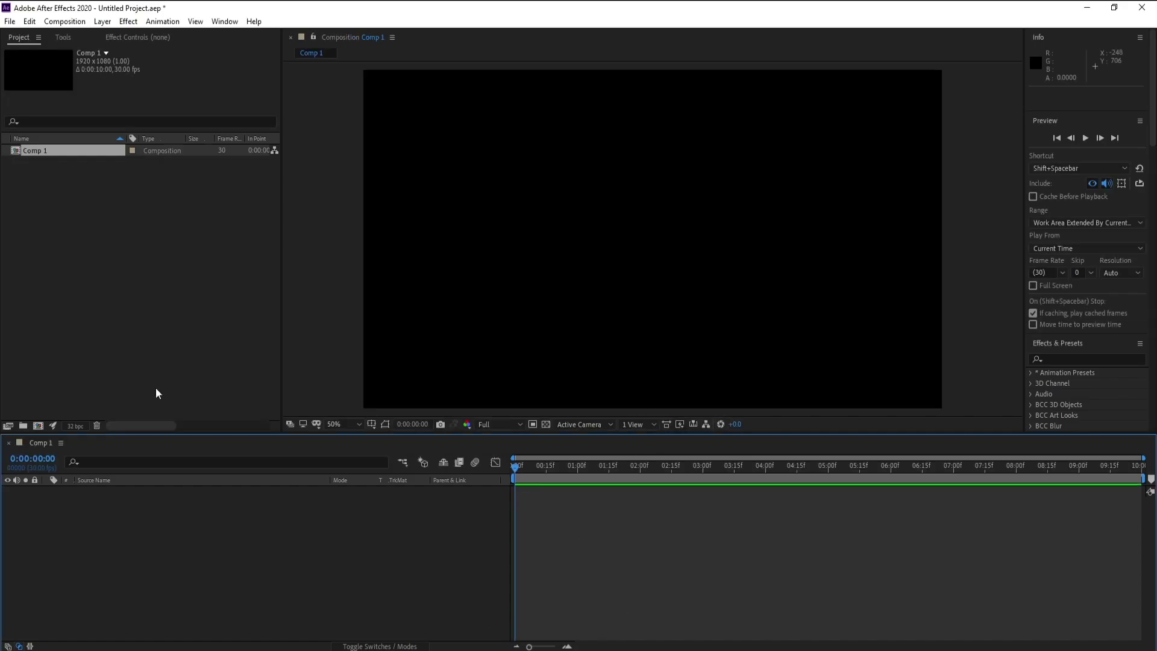
# - Add a comp-sized black solid layer named "Fractal Nosie"
pyautogui.click(102, 21)
pyautogui.moveTo(272, 34)
pyautogui.click(304, 46)
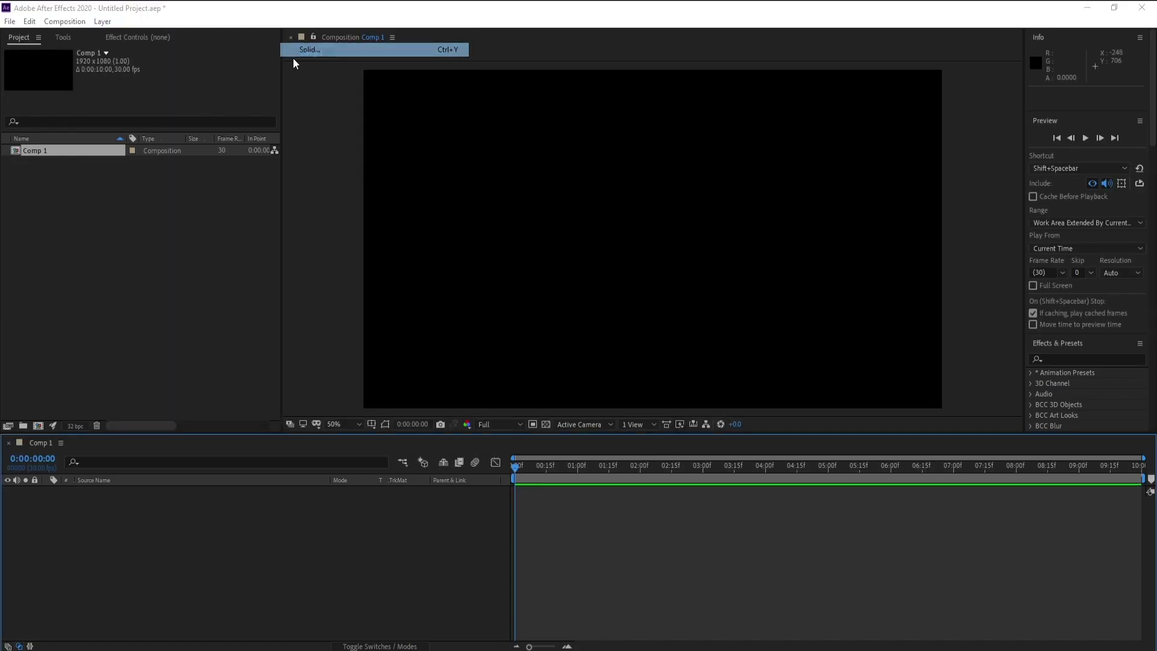
pyautogui.write('Fractal Nosie')
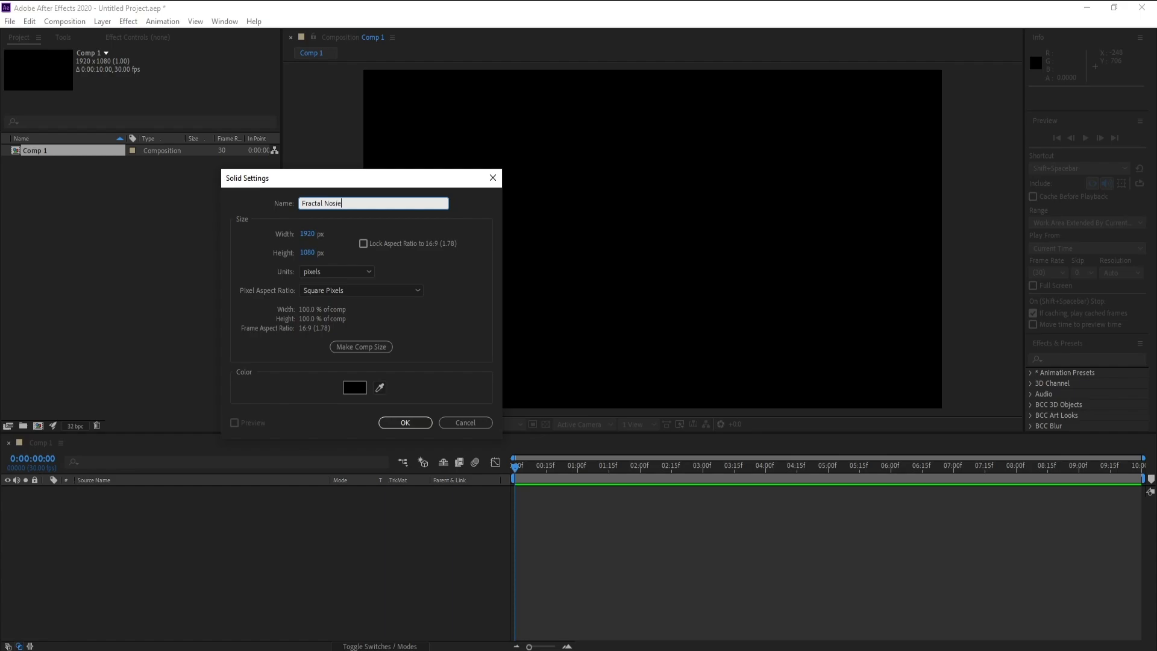
pyautogui.press('Return')
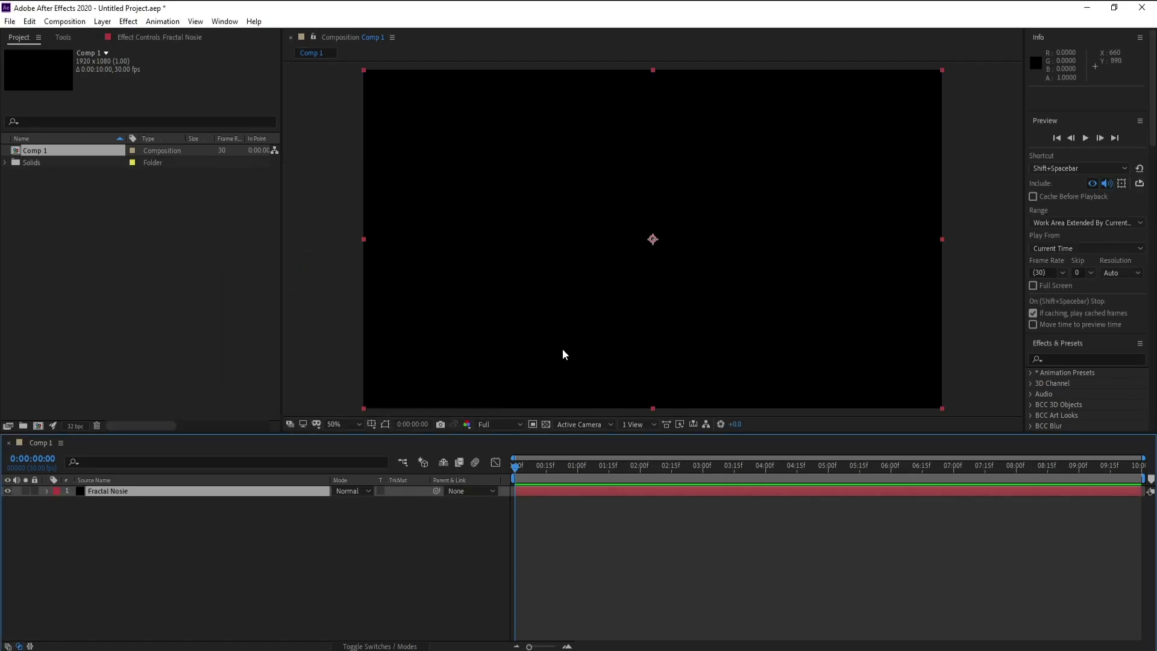
# - Search the effects for "fractal" and apply the Noise & Grain Fractal Noise effect to the solid
pyautogui.click(1099, 360)
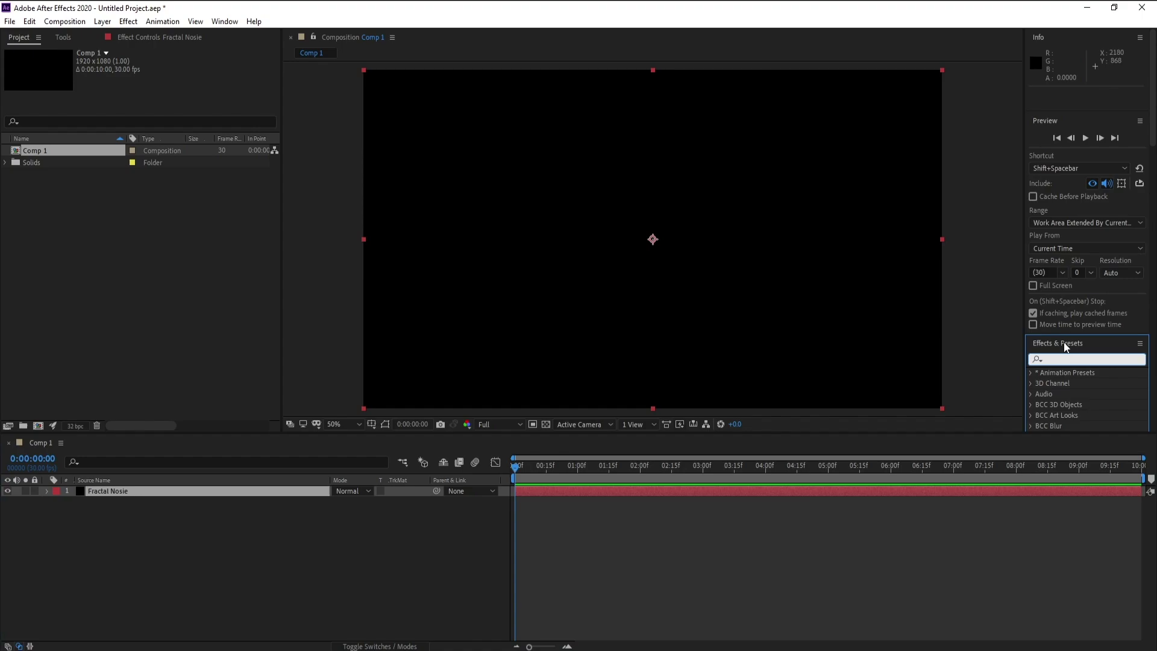
pyautogui.write('ftar')
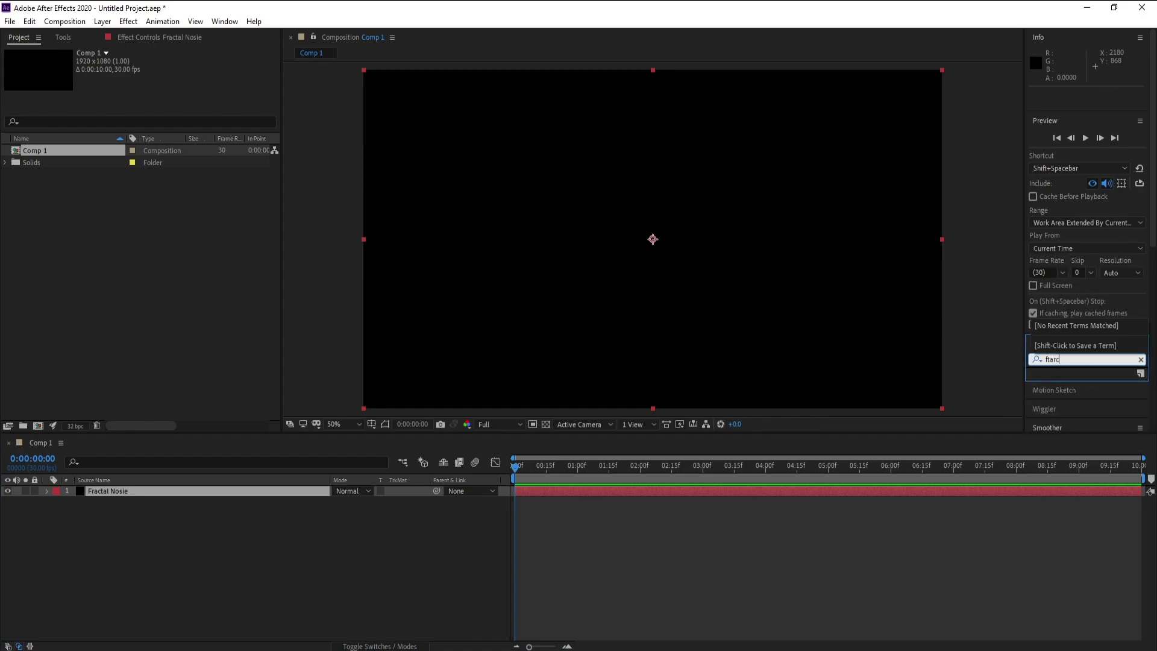
pyautogui.write('c')
pyautogui.press('BackSpace')
pyautogui.press('BackSpace')
pyautogui.press('BackSpace')
pyautogui.press('BackSpace')
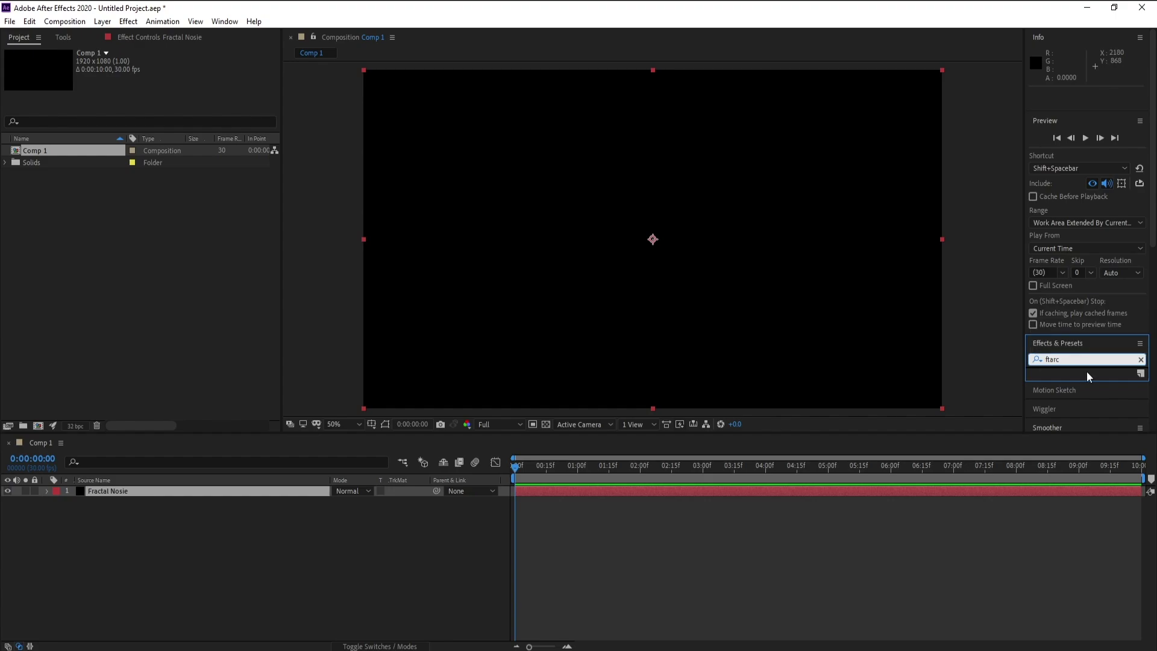
pyautogui.write('r')
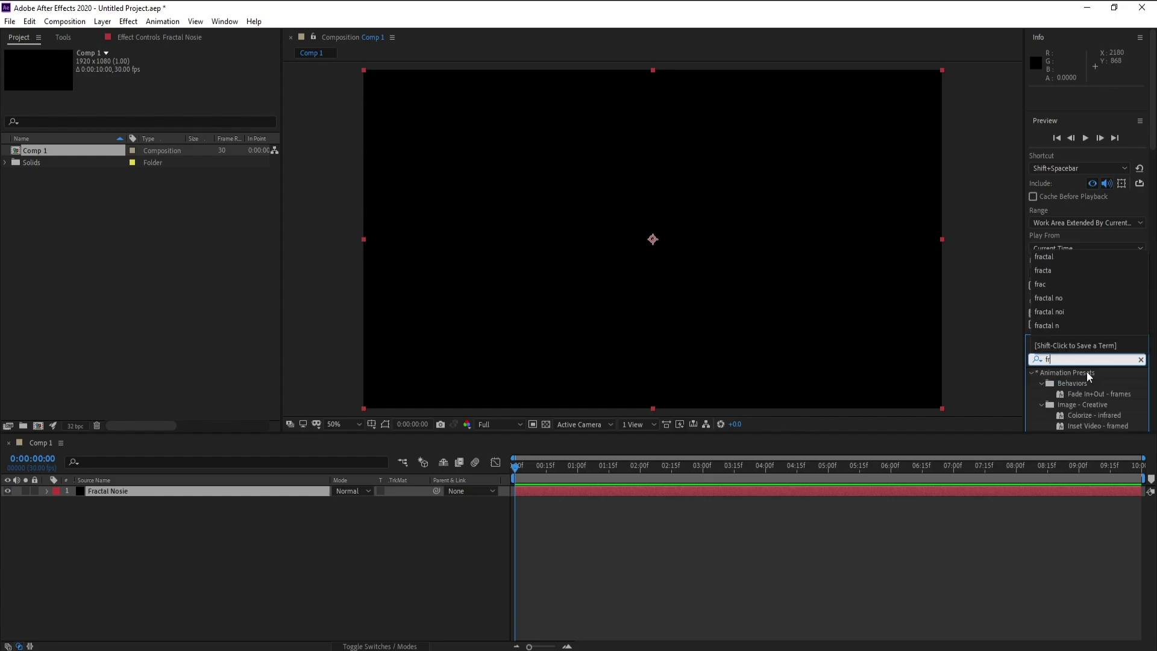
pyautogui.write('act')
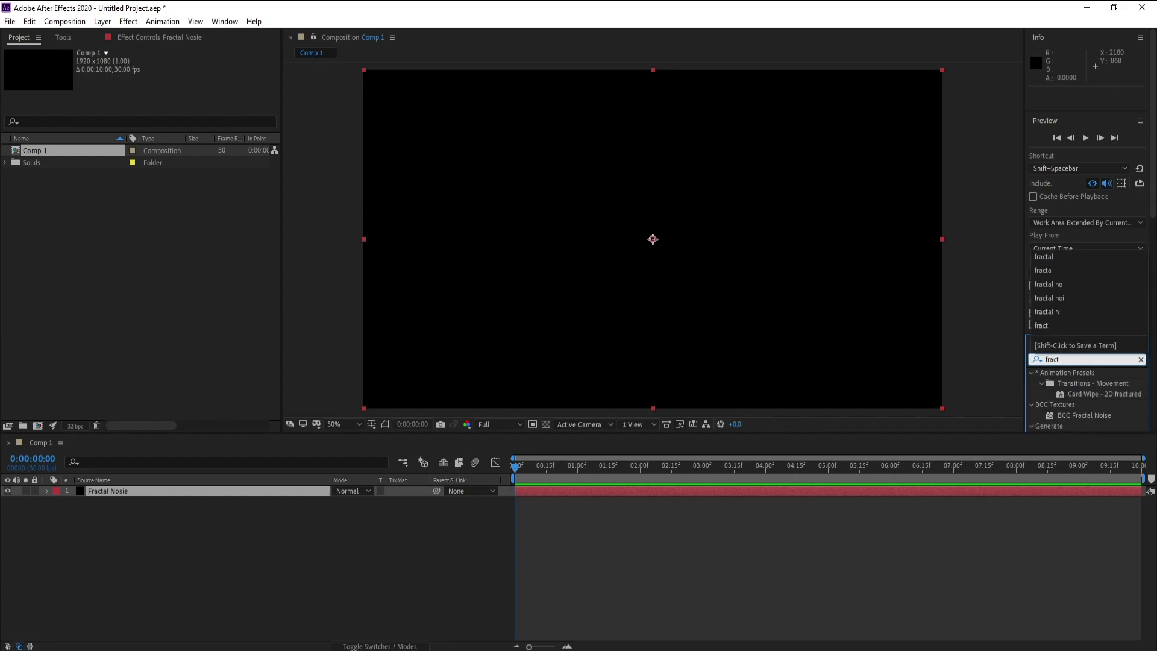
pyautogui.moveTo(1059, 359); pyautogui.dragTo(1017, 361)
pyautogui.click(1068, 359)
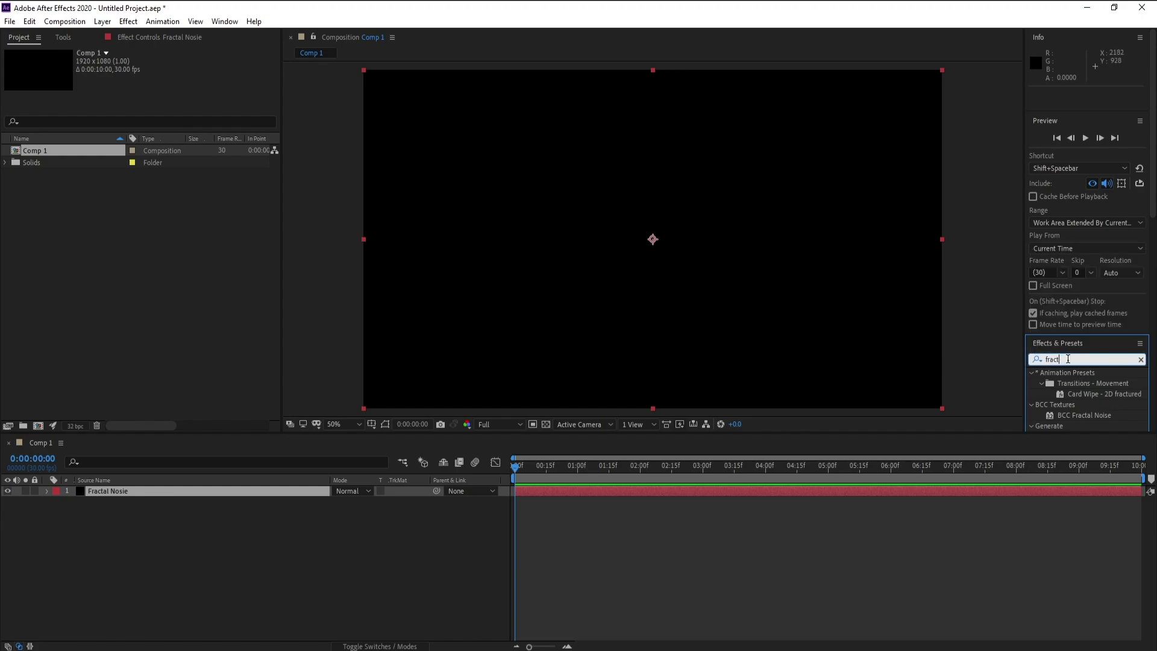
pyautogui.write('al')
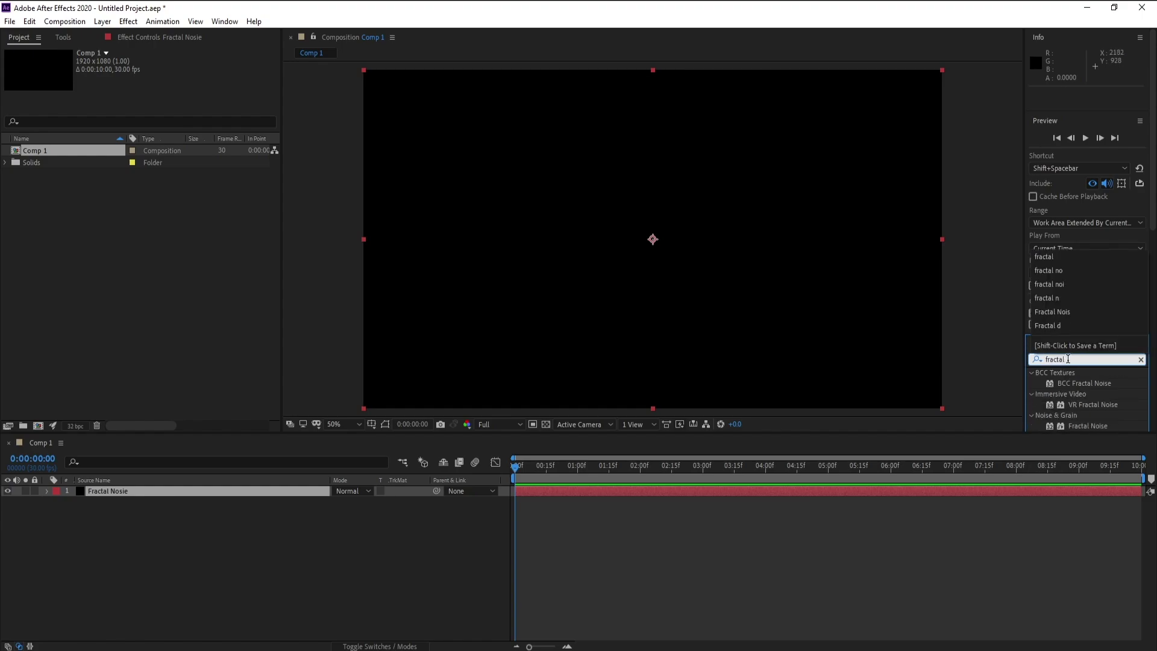
pyautogui.doubleClick(1085, 426)
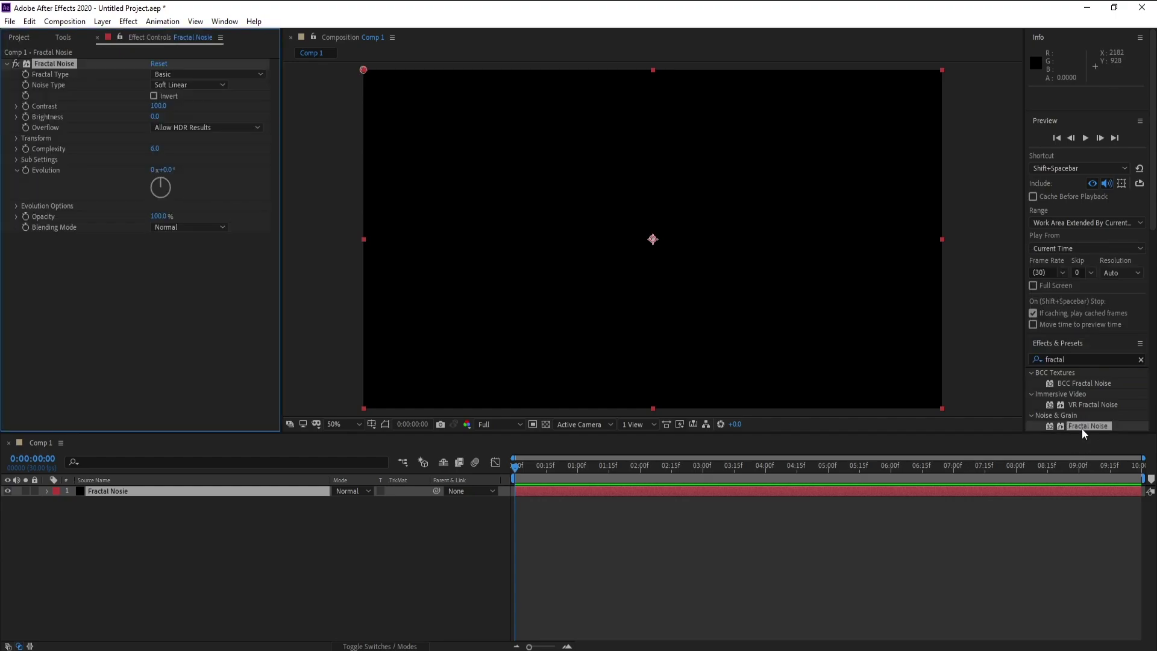
pyautogui.click(532, 482)
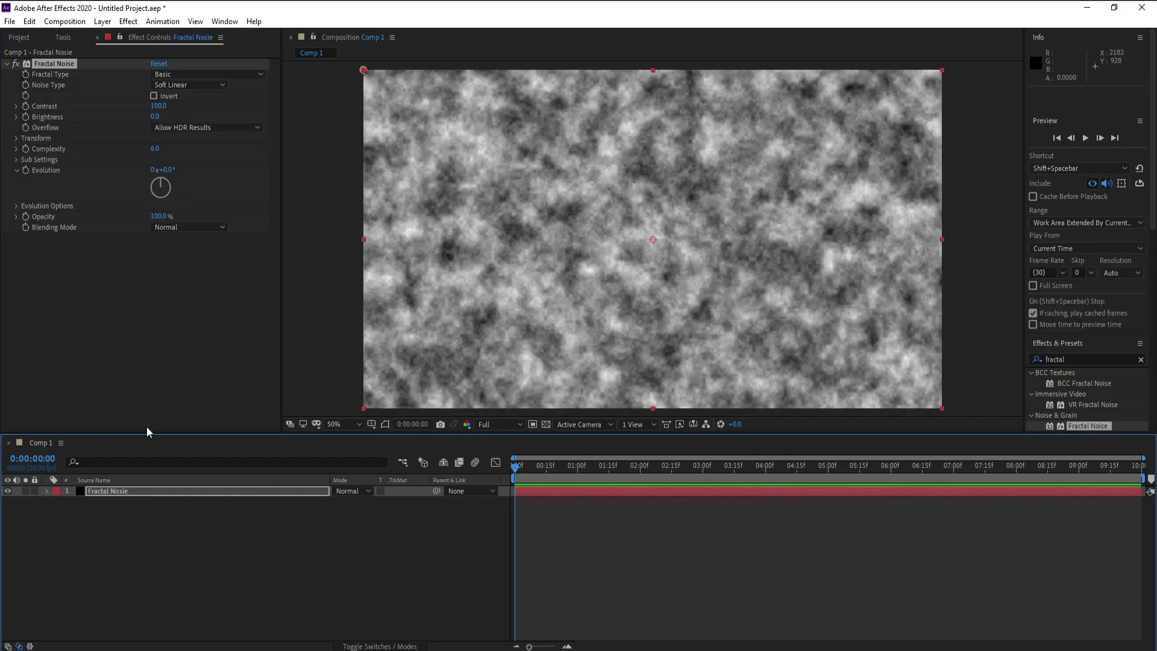
# - Turn off Uniform Scaling in the Fractal Noise transform settings and set Scale Width to 3000
pyautogui.click(16, 139)
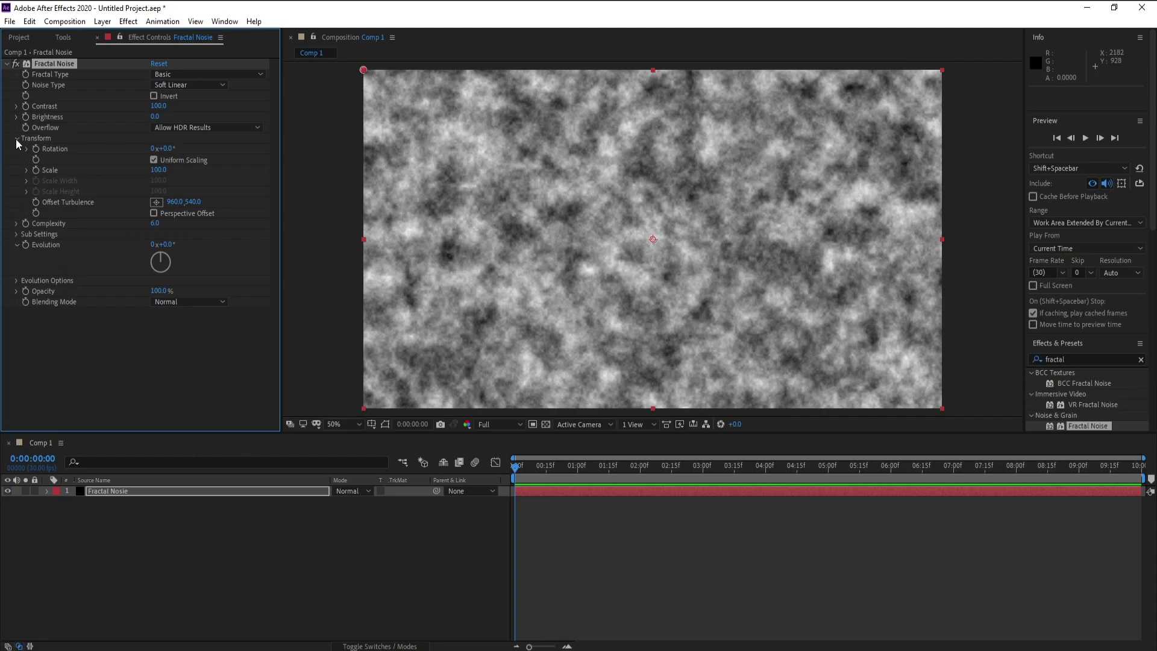
pyautogui.click(154, 160)
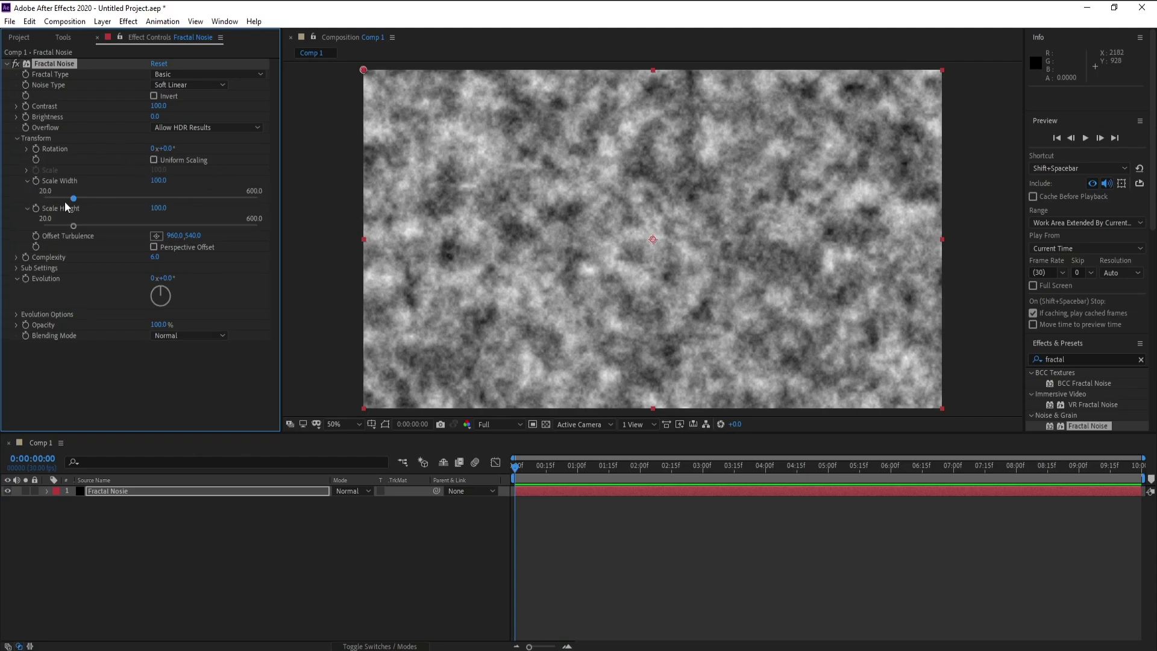
pyautogui.click(164, 183)
pyautogui.write('3000')
pyautogui.press('Return')
# - Set the Fractal Noise Scale Height to 500
pyautogui.moveTo(158, 208); pyautogui.dragTo(294, 216)
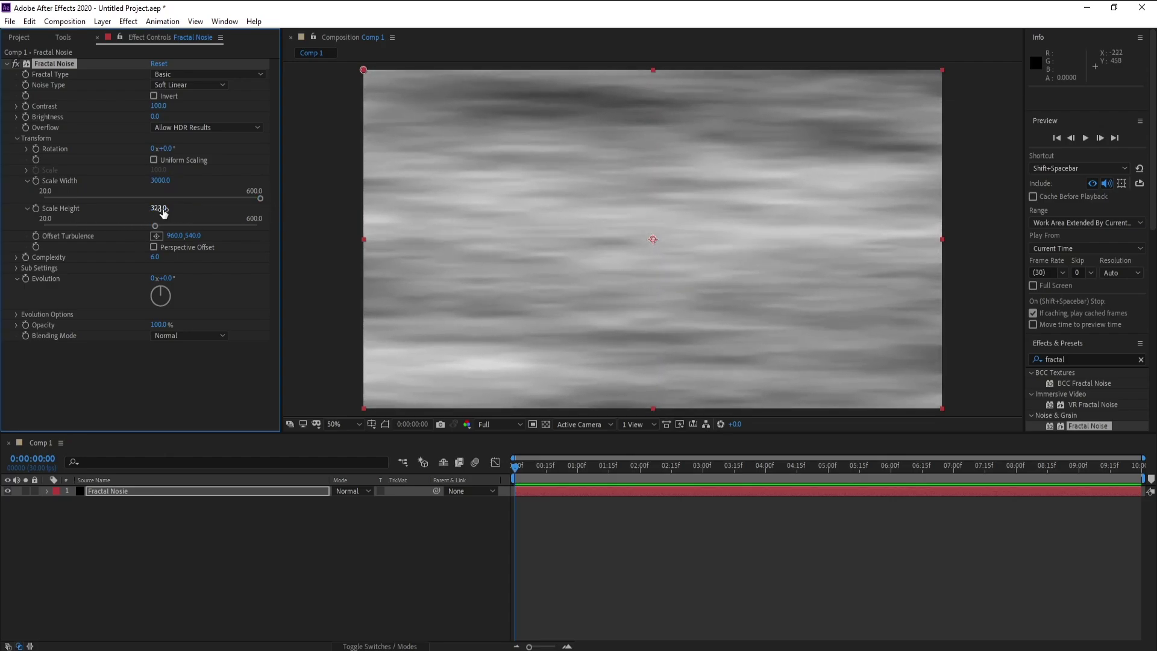
pyautogui.moveTo(155, 211); pyautogui.dragTo(161, 212)
pyautogui.click(161, 209)
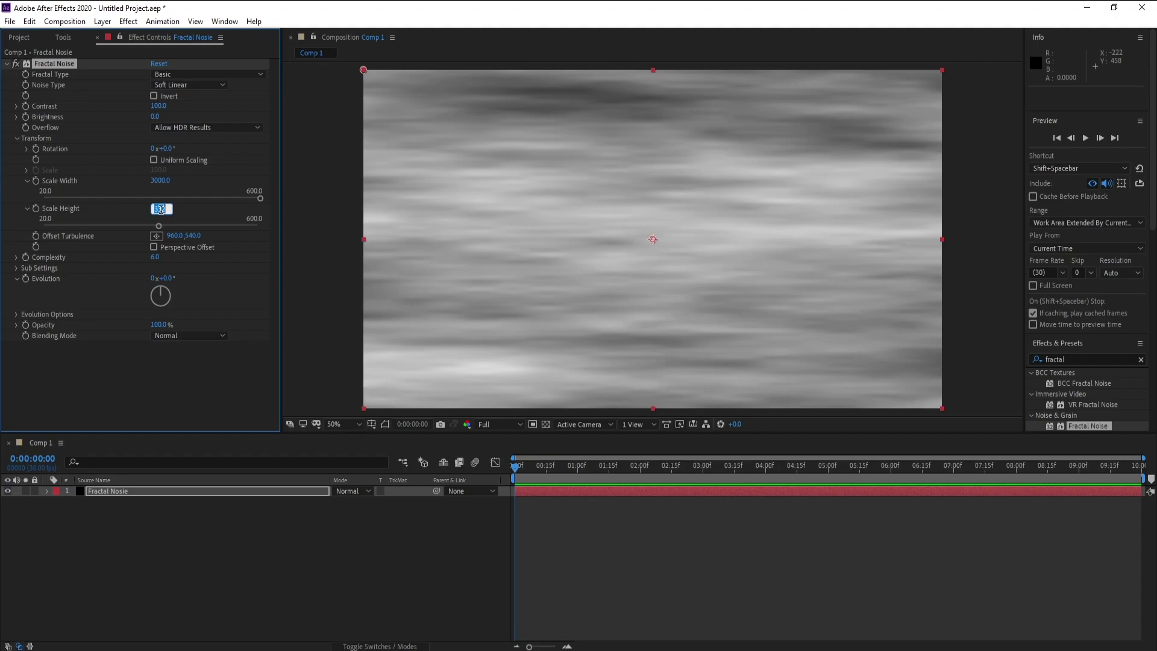
pyautogui.write('500')
pyautogui.press('Return')
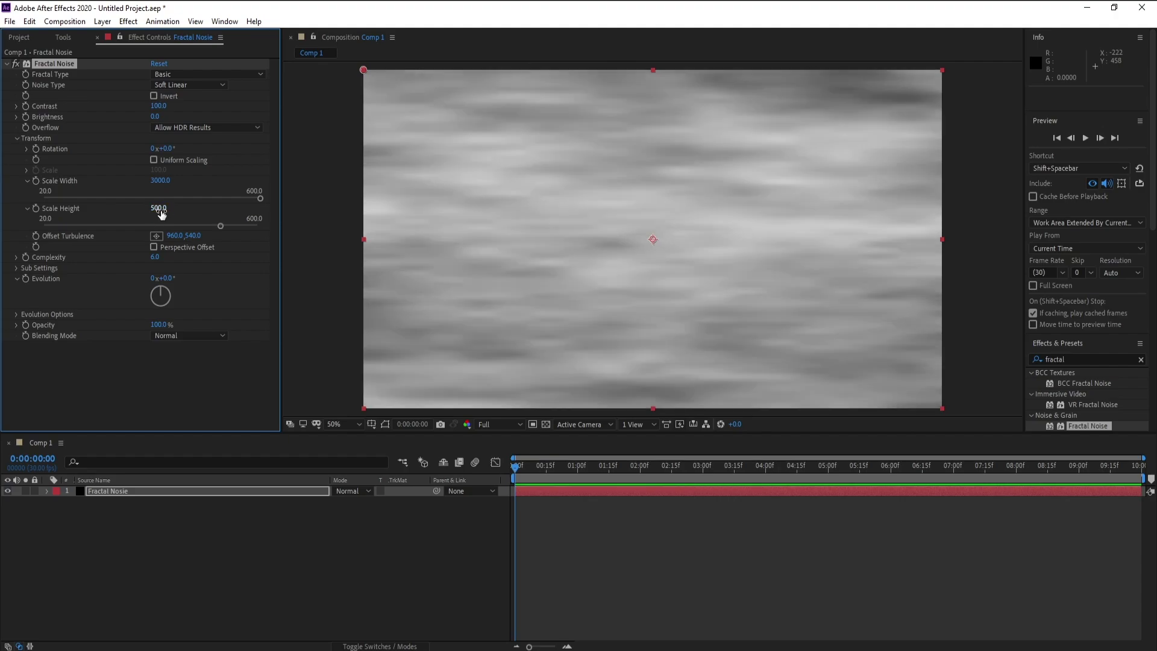
# - Keyframe Offset Turbulence from the first frame to the last frame, with an end value of 5508, 540
pyautogui.click(505, 469)
pyautogui.click(36, 237)
pyautogui.click(558, 472)
pyautogui.press('End')
pyautogui.moveTo(173, 240); pyautogui.dragTo(301, 266)
pyautogui.moveTo(171, 235); pyautogui.dragTo(542, 267)
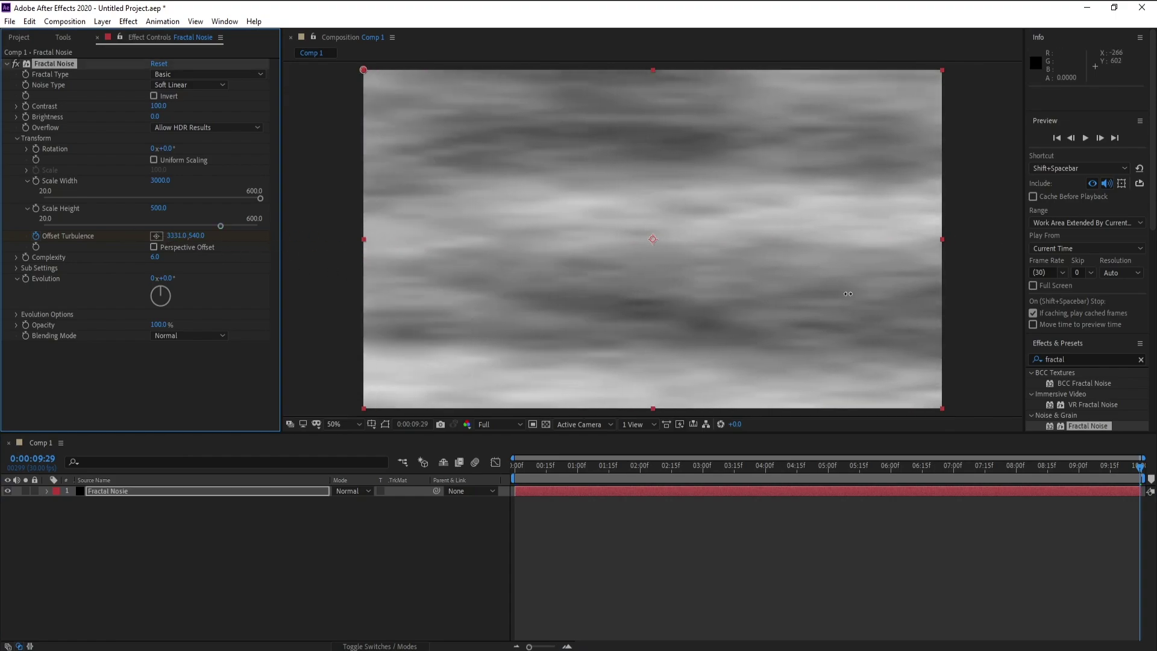
pyautogui.moveTo(177, 235); pyautogui.dragTo(1153, 316)
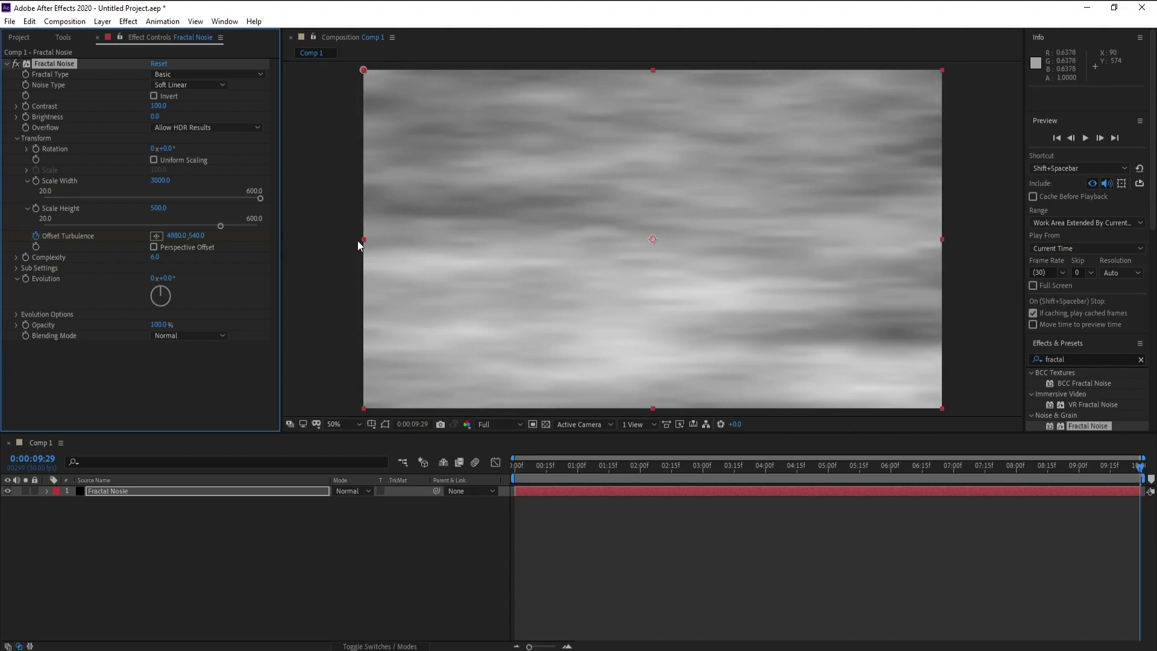
pyautogui.moveTo(181, 235); pyautogui.dragTo(576, 256)
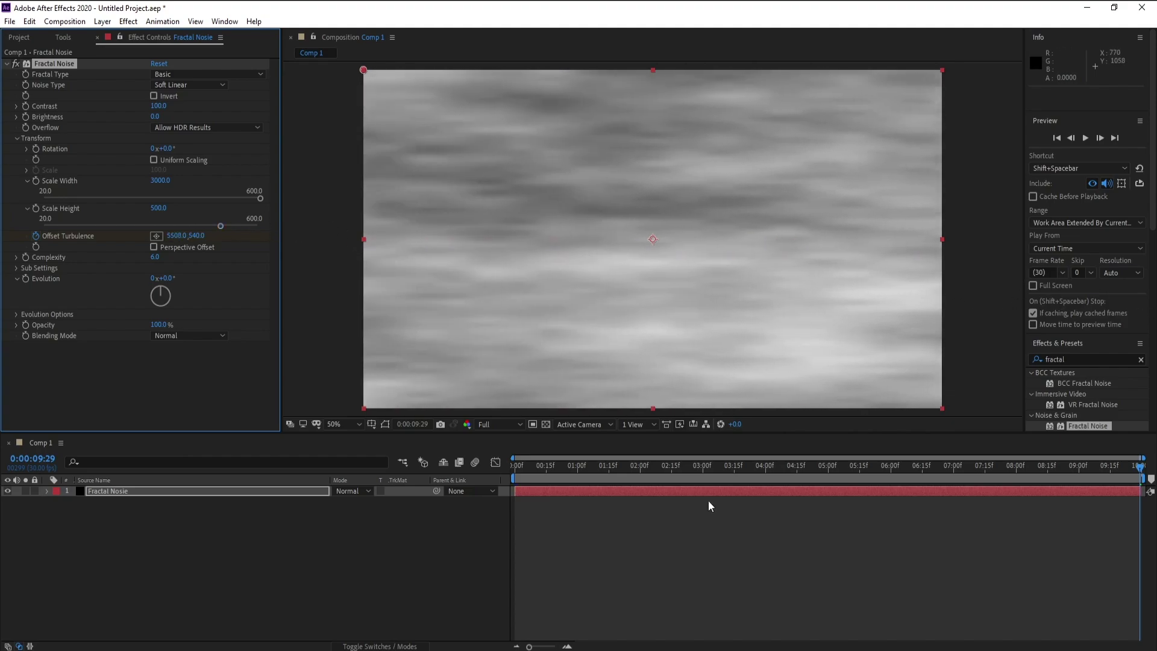
# - Preview the drifting noise from about three seconds and scrub on to 0:00:05:09
pyautogui.click(705, 475)
pyautogui.press('space')
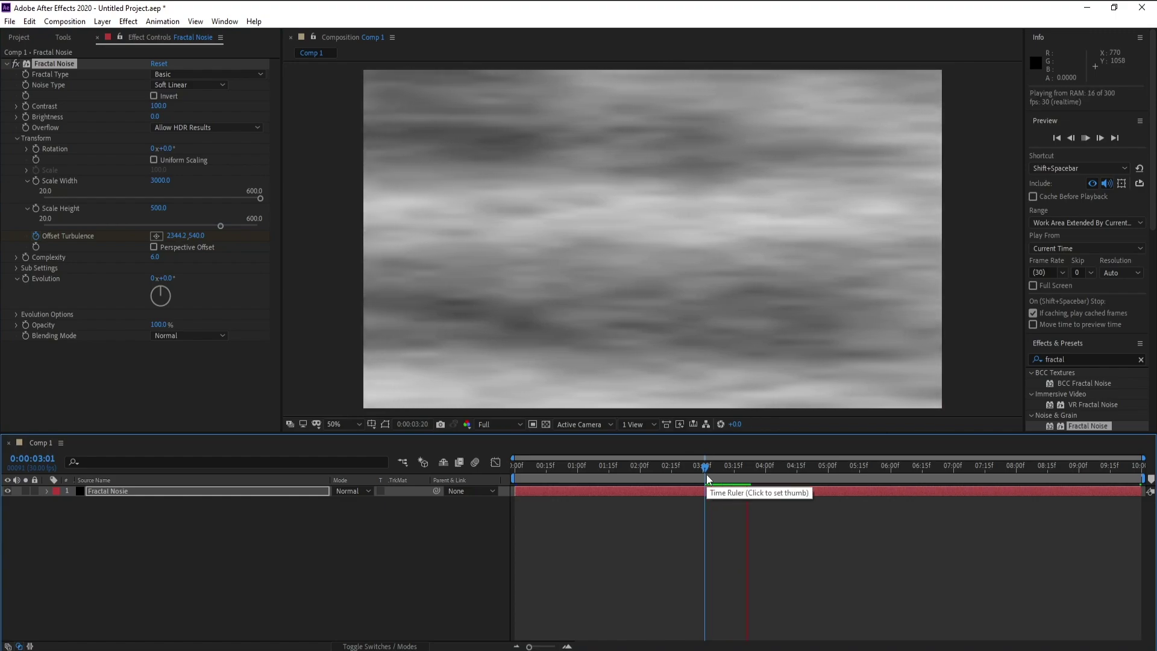
pyautogui.moveTo(706, 475); pyautogui.dragTo(848, 486)
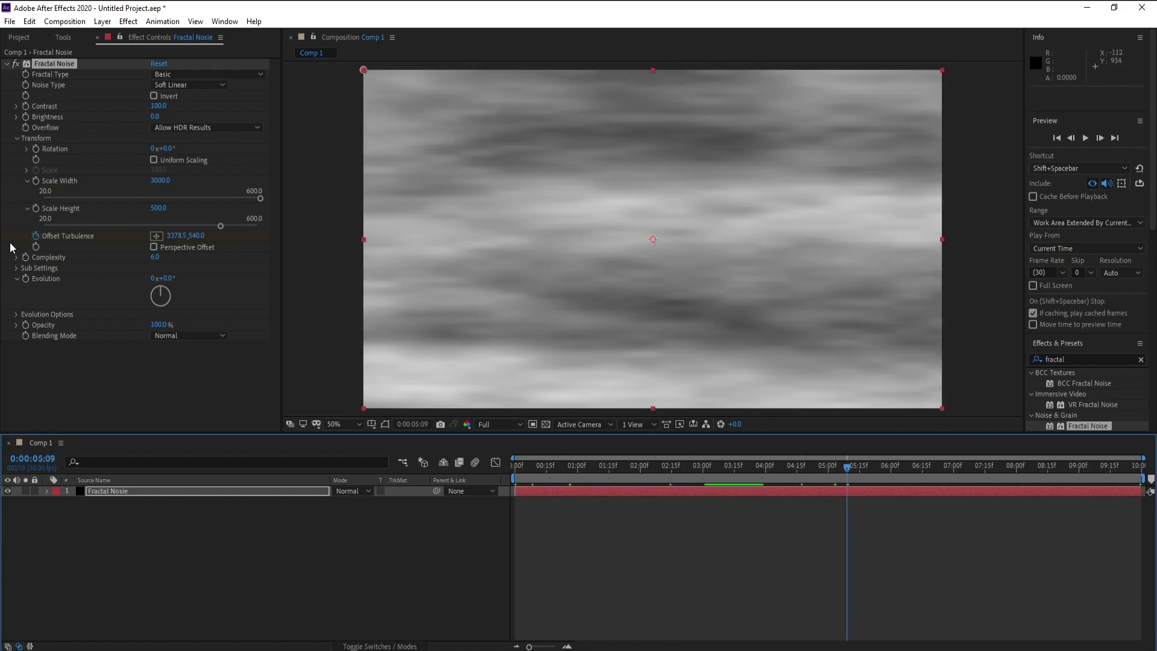
# - Set the noise Complexity to 3 and drive Evolution with the expression time*200
pyautogui.click(155, 258)
pyautogui.press('Return')
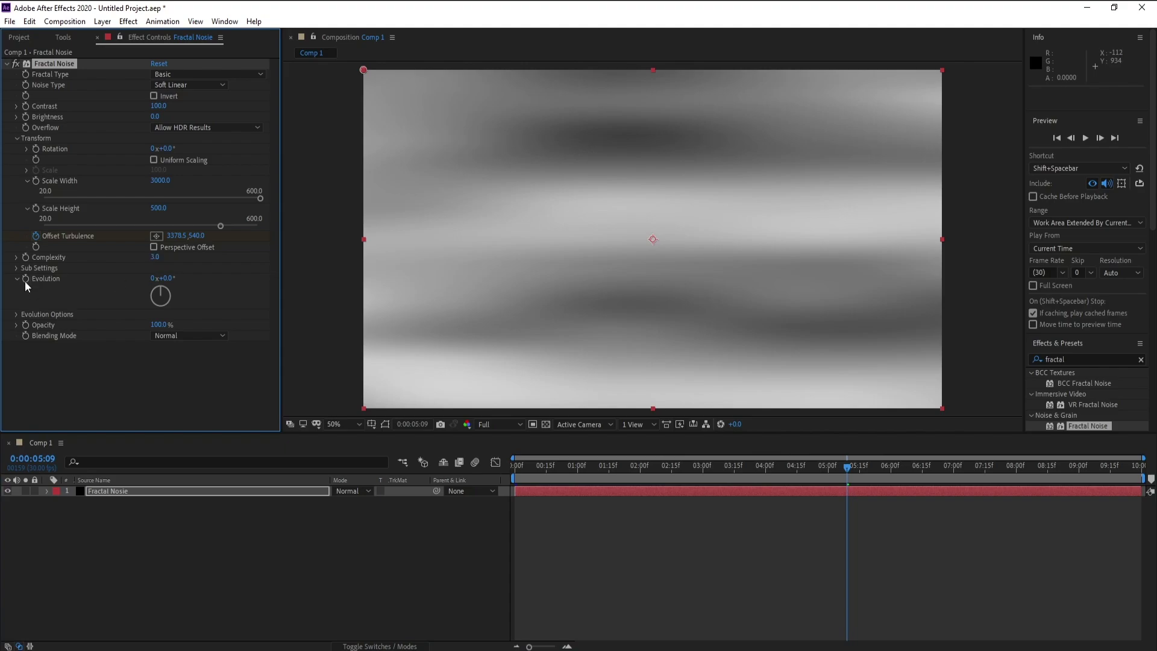
pyautogui.keyDown('alt'); pyautogui.click(25, 279); pyautogui.keyUp('alt')
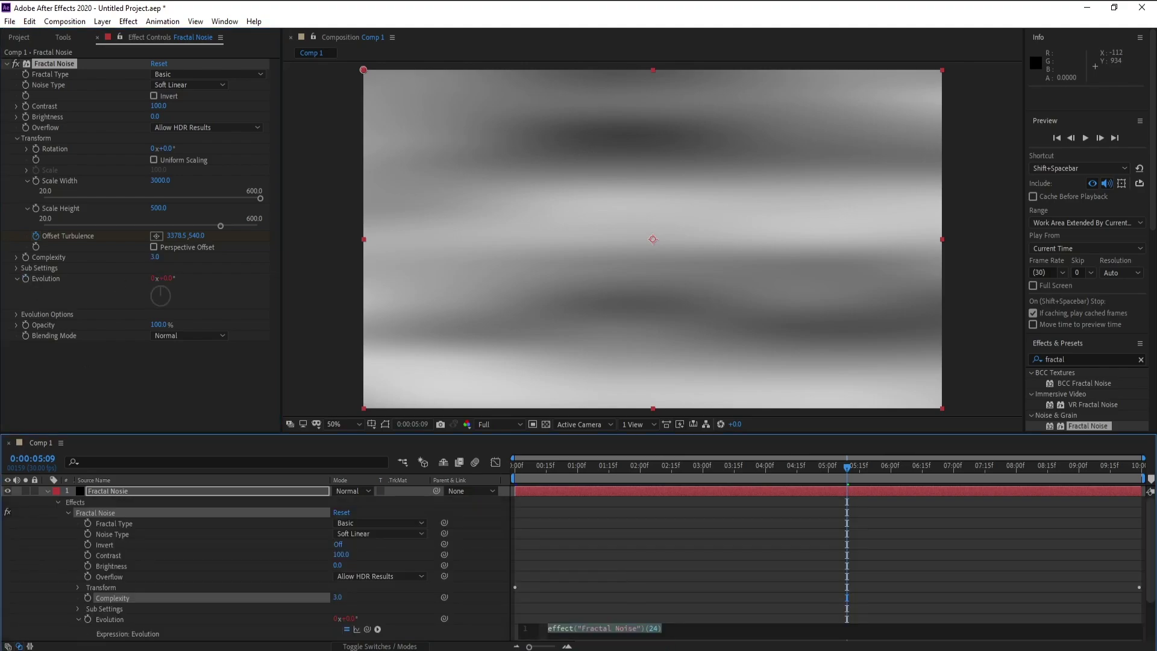
pyautogui.write('time*')
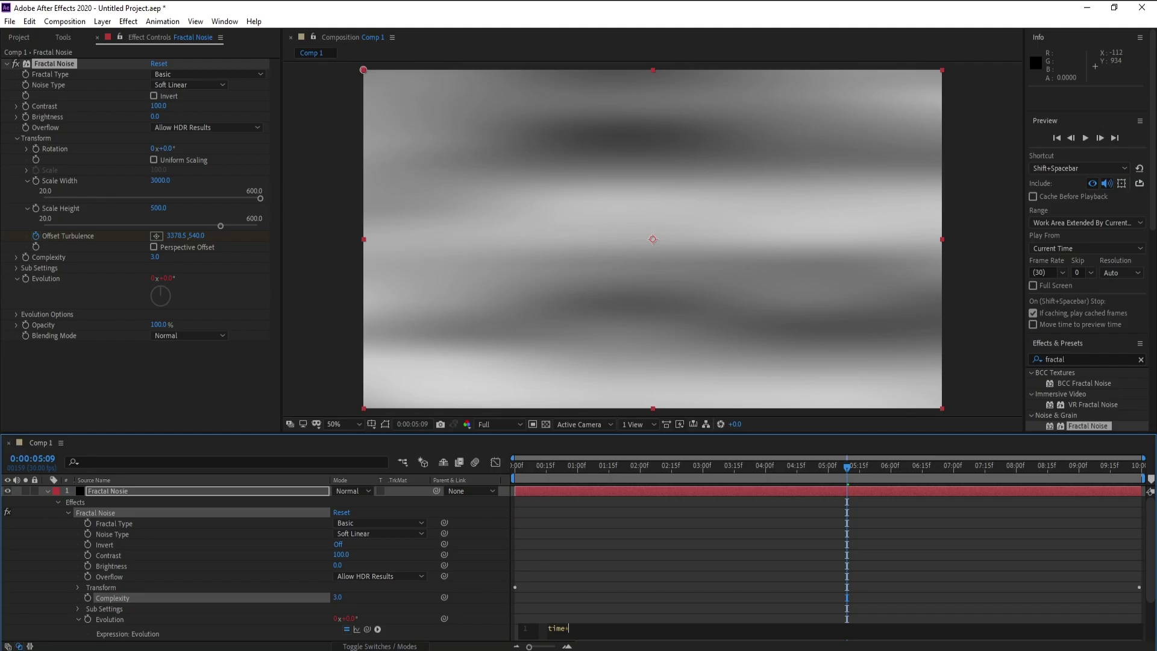
pyautogui.write('200')
pyautogui.click(312, 325)
pyautogui.press('space')
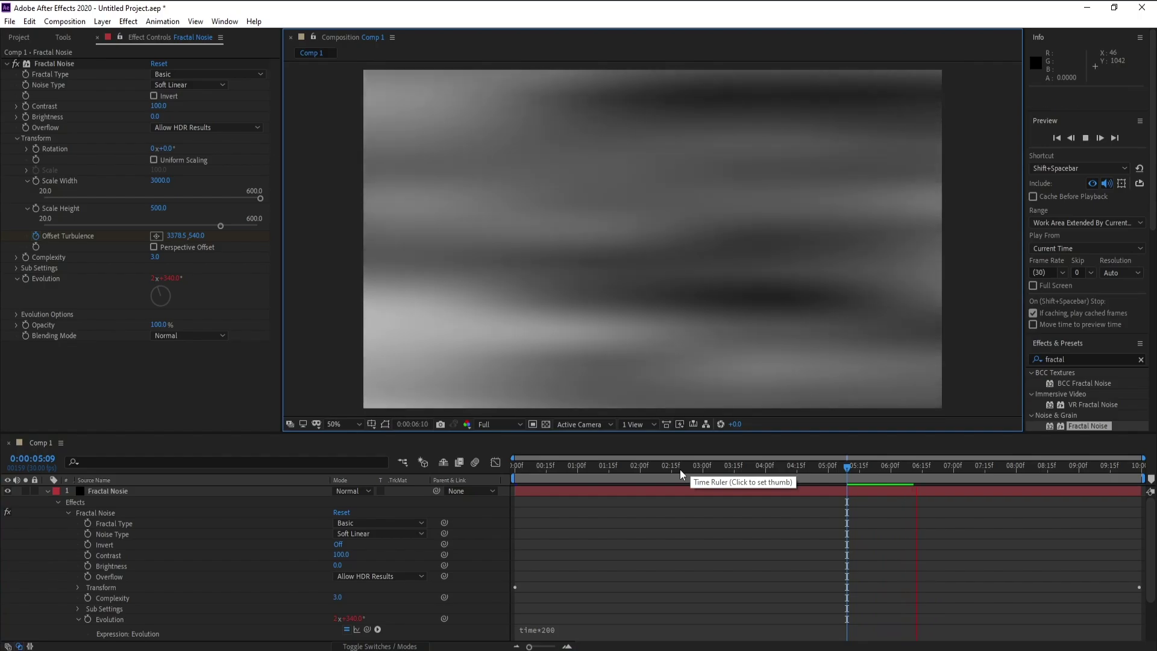
pyautogui.press('space')
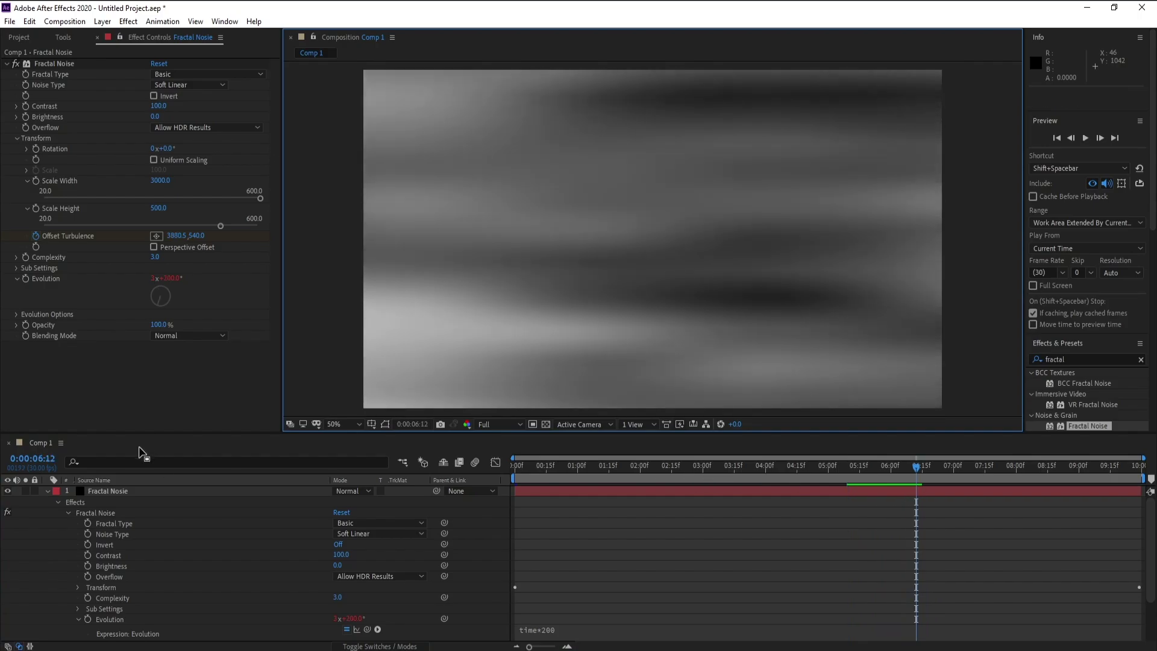
# - Set Sub Rotation in the Fractal Noise sub settings to -2x-30°
pyautogui.click(16, 268)
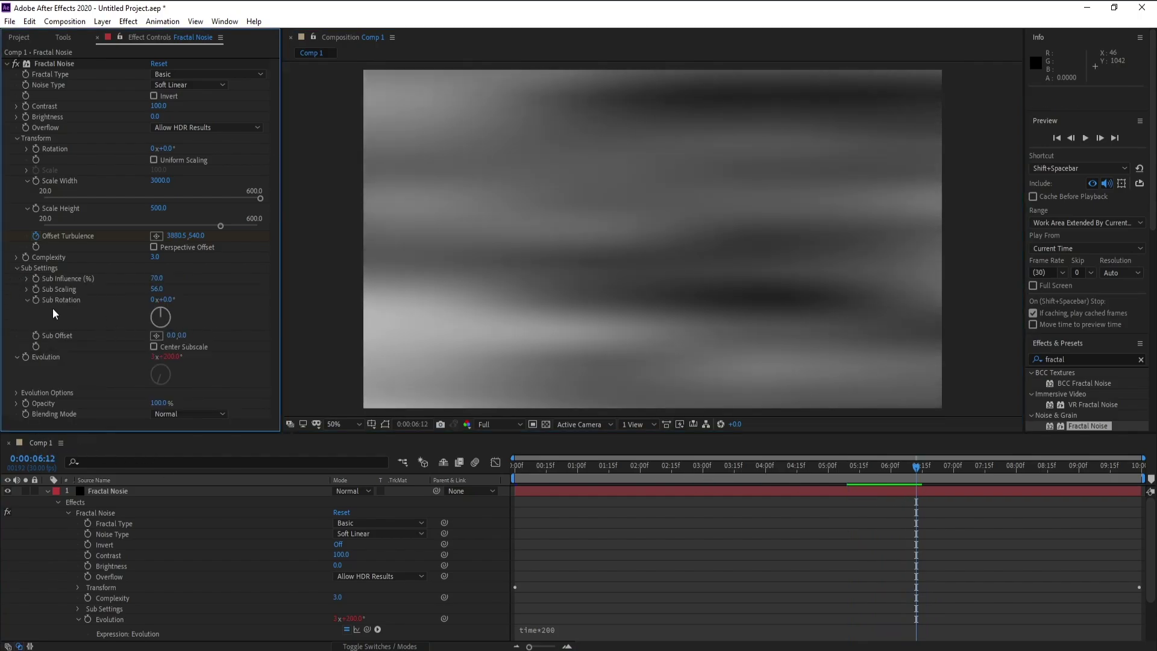
pyautogui.moveTo(169, 305); pyautogui.dragTo(92, 319)
pyautogui.press('space')
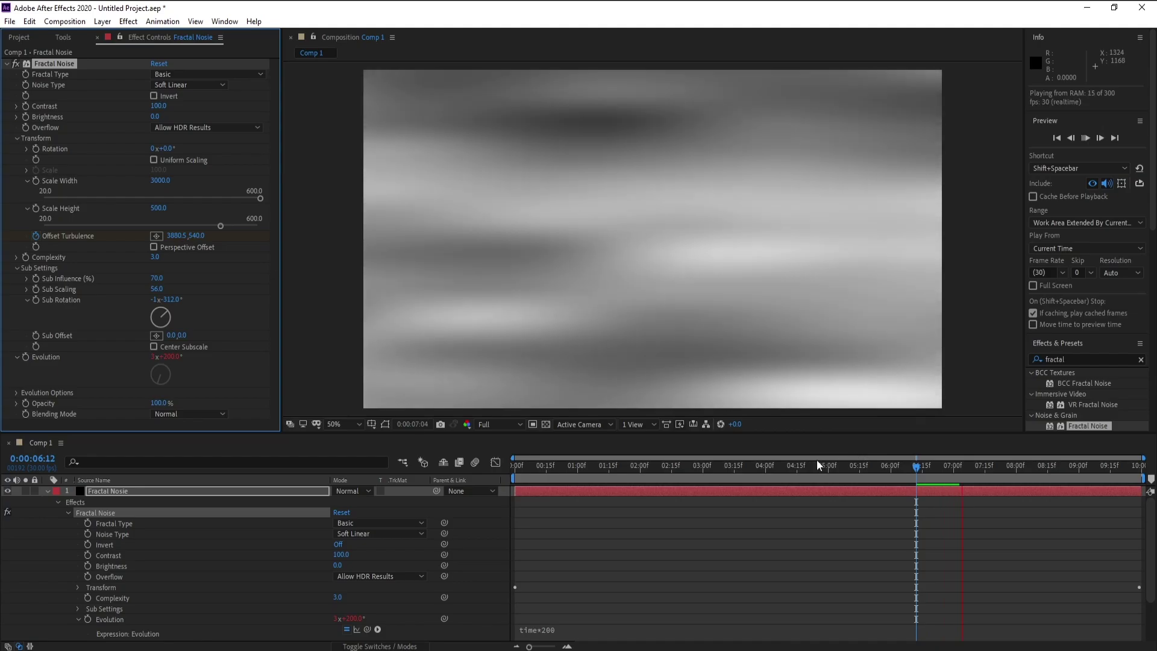
pyautogui.moveTo(166, 299); pyautogui.dragTo(135, 305)
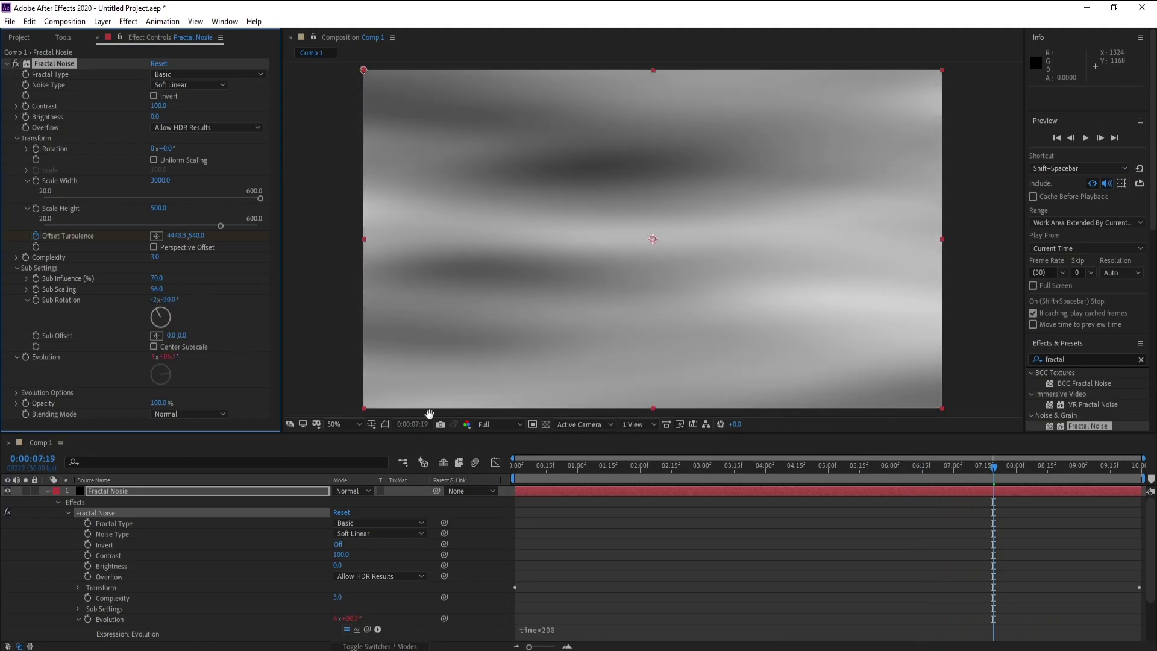
# - Preview the noise motion from 0:00:07:19 and collapse the Fractal Nosie layer's properties in the timeline
pyautogui.press('space')
pyautogui.click(47, 490)
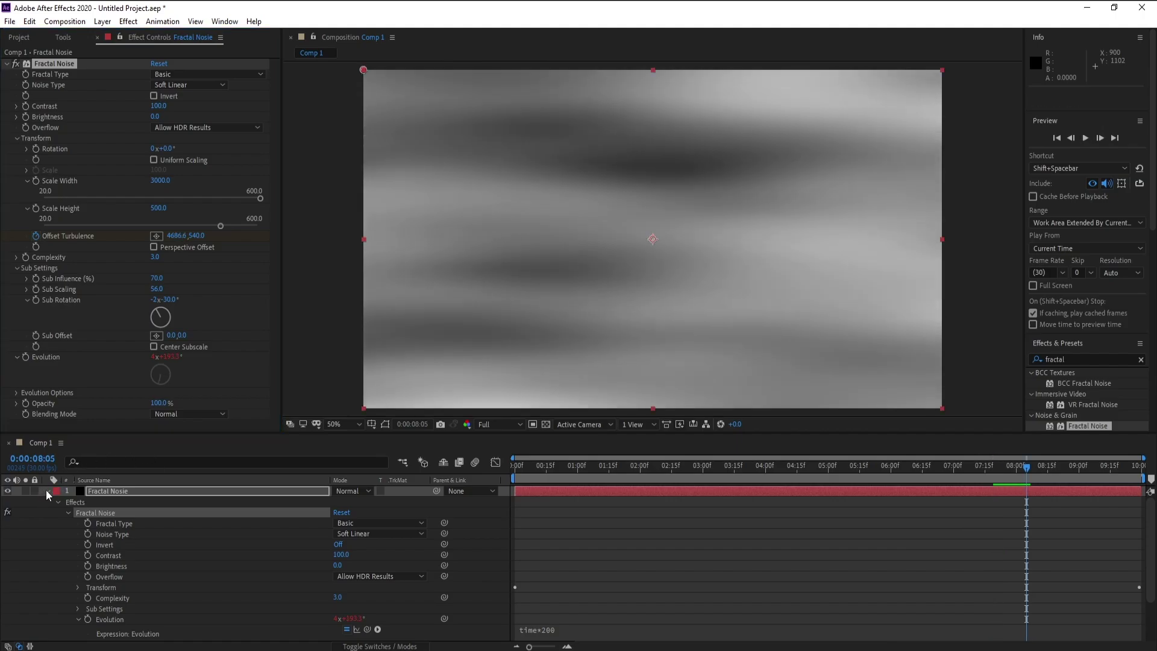
pyautogui.click(47, 491)
pyautogui.click(114, 494)
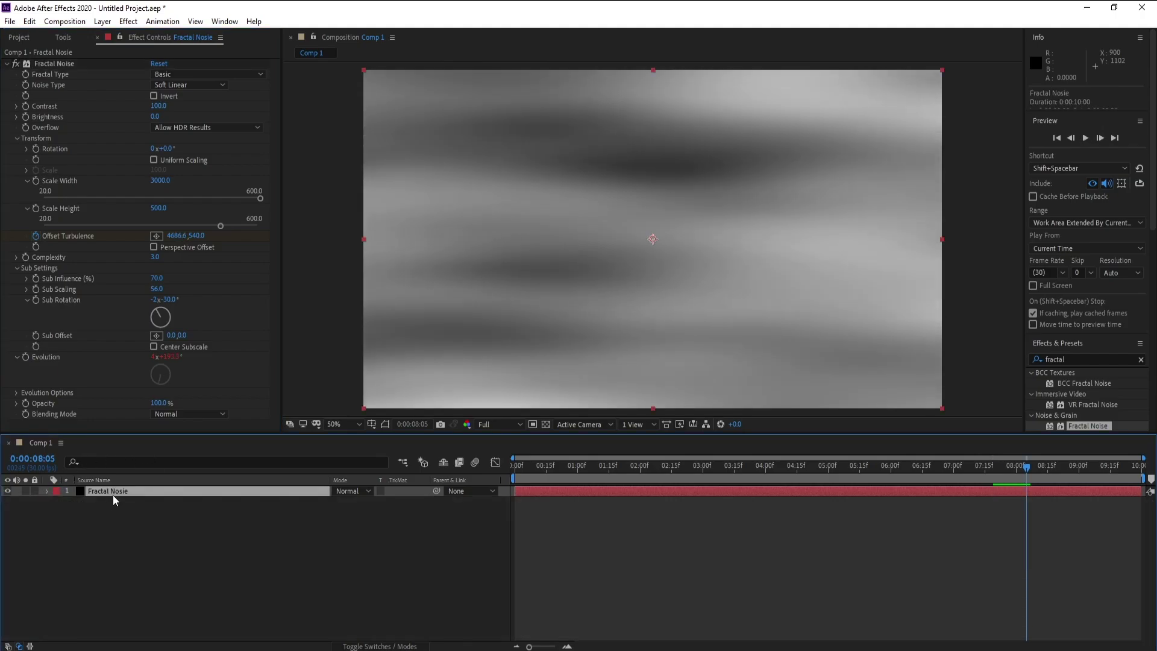
# - Create a new 1920 x 1080 px black solid named Caustics above the Fractal Nosie layer
pyautogui.click(103, 21)
pyautogui.moveTo(115, 31)
pyautogui.click(343, 46)
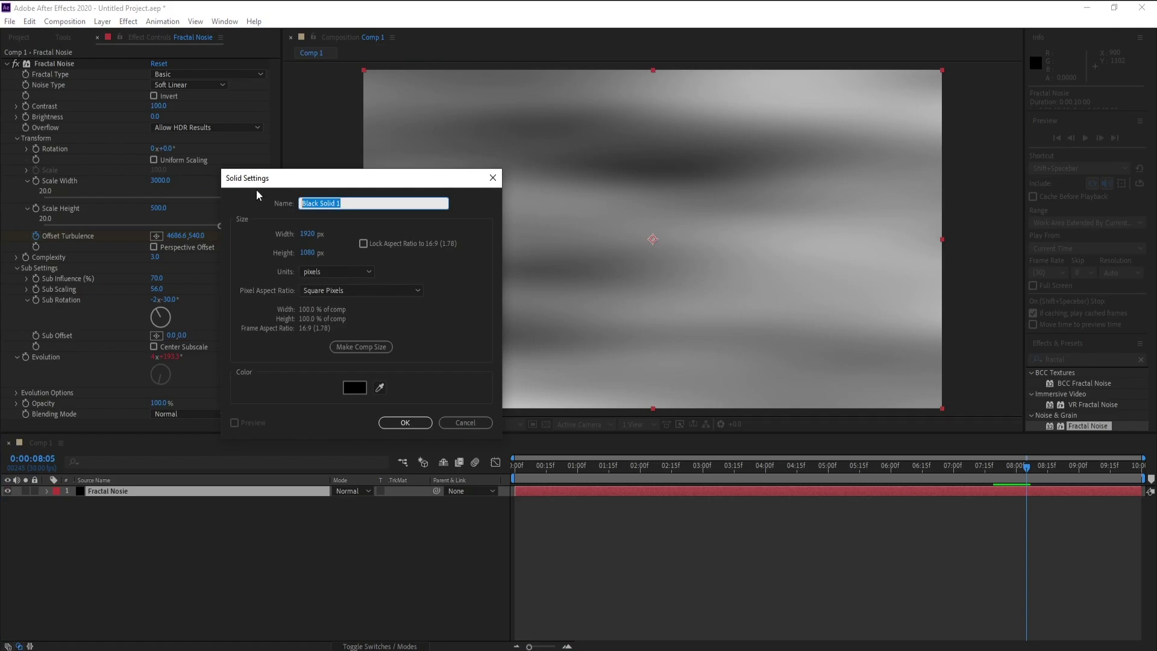
pyautogui.write('Caustics')
pyautogui.press('Return')
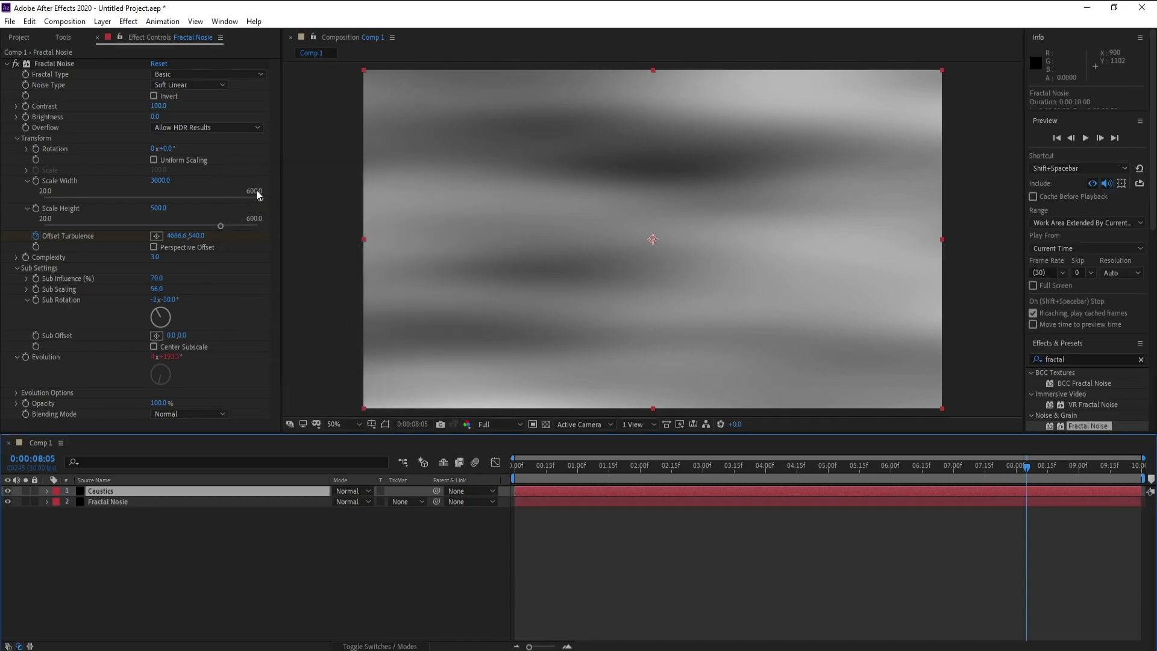
# - Find the Simulation effect Caustics and apply it to the Caustics solid
pyautogui.click(1072, 359)
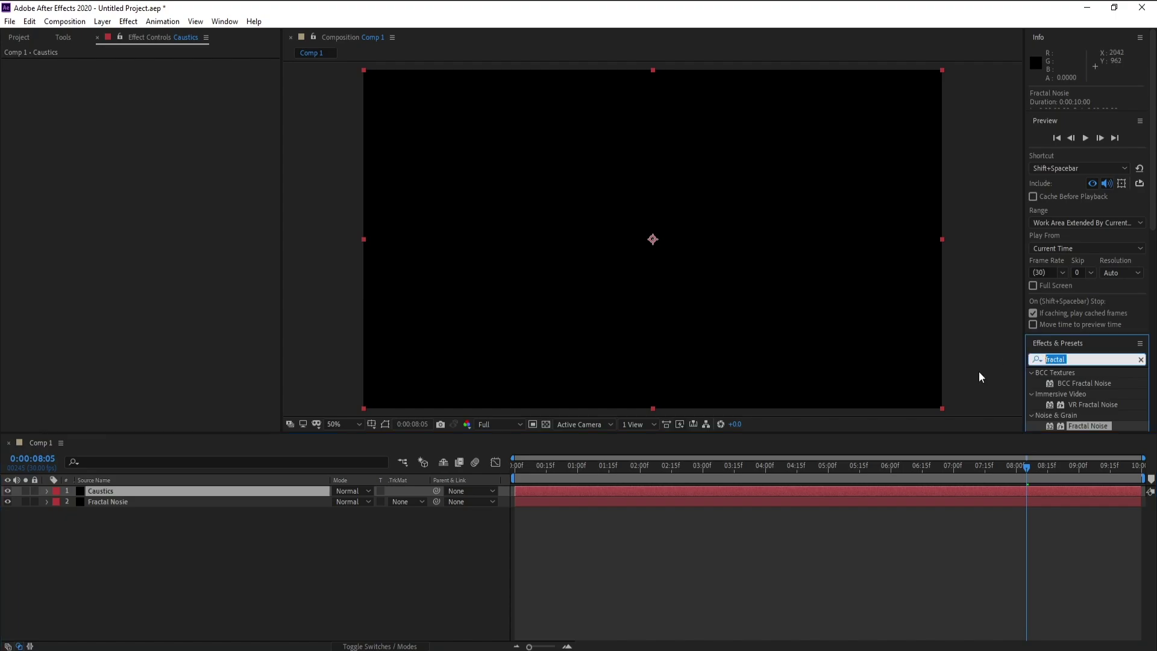
pyautogui.write('c')
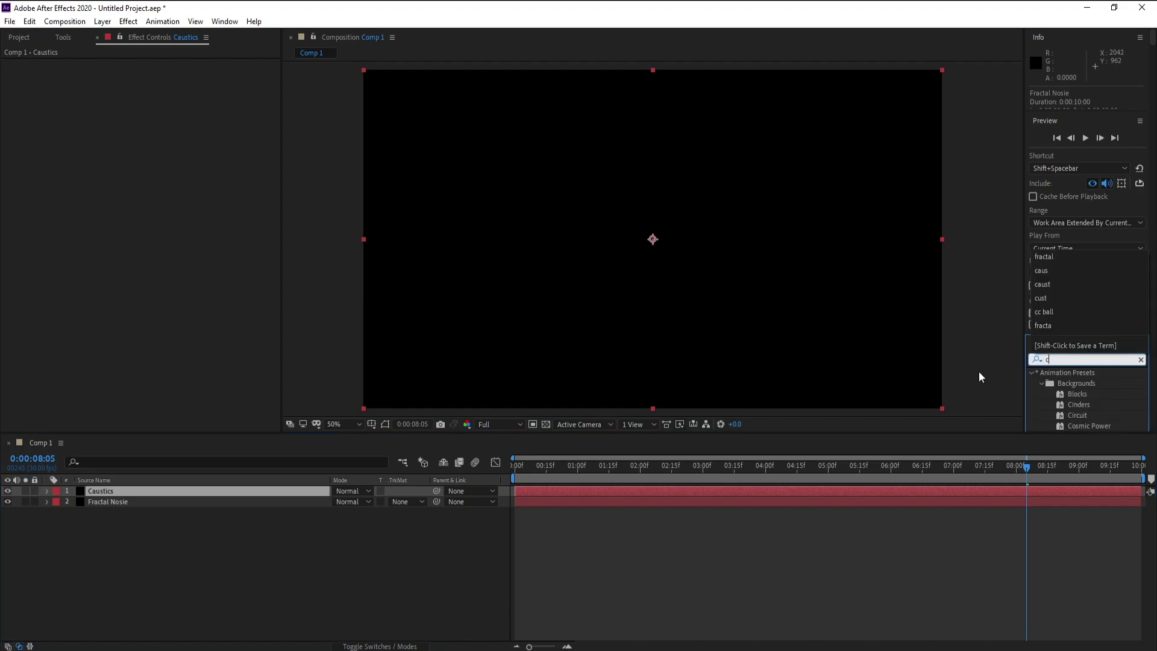
pyautogui.write('asti')
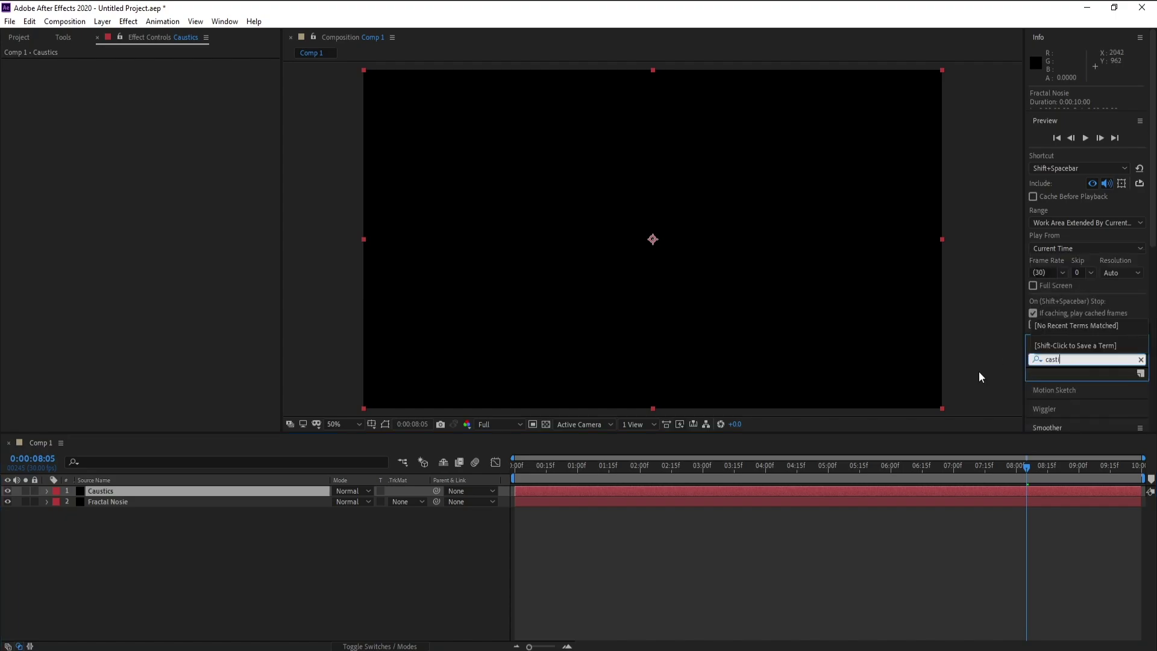
pyautogui.press('BackSpace')
pyautogui.press('BackSpace')
pyautogui.press('BackSpace')
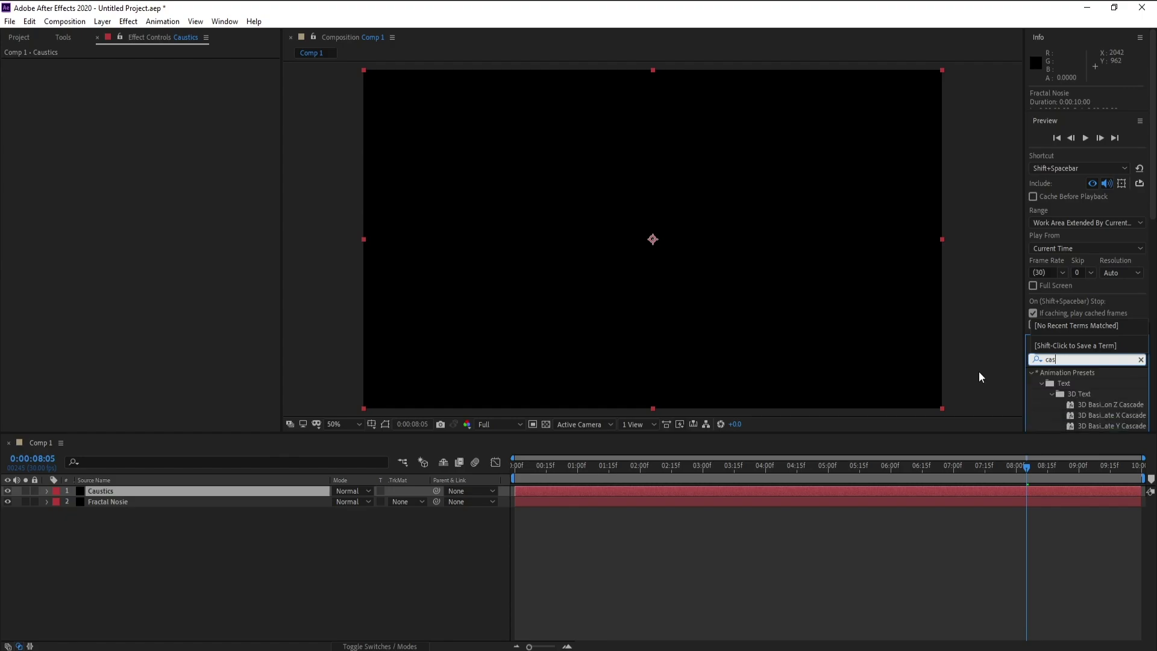
pyautogui.write('ust')
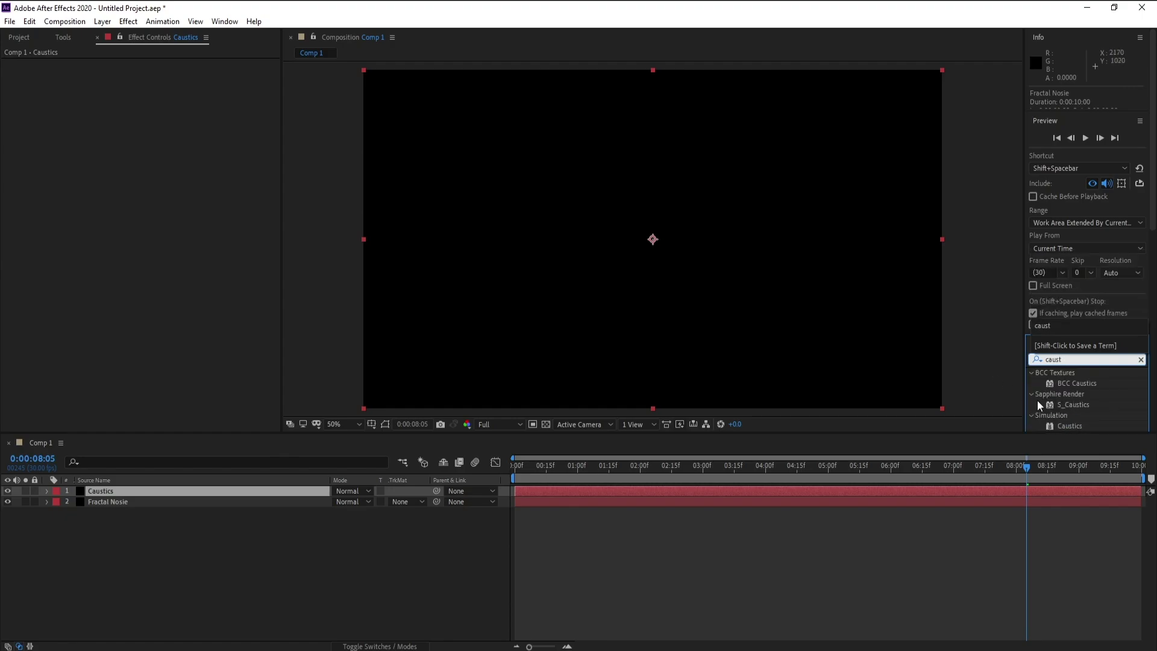
pyautogui.doubleClick(1066, 427)
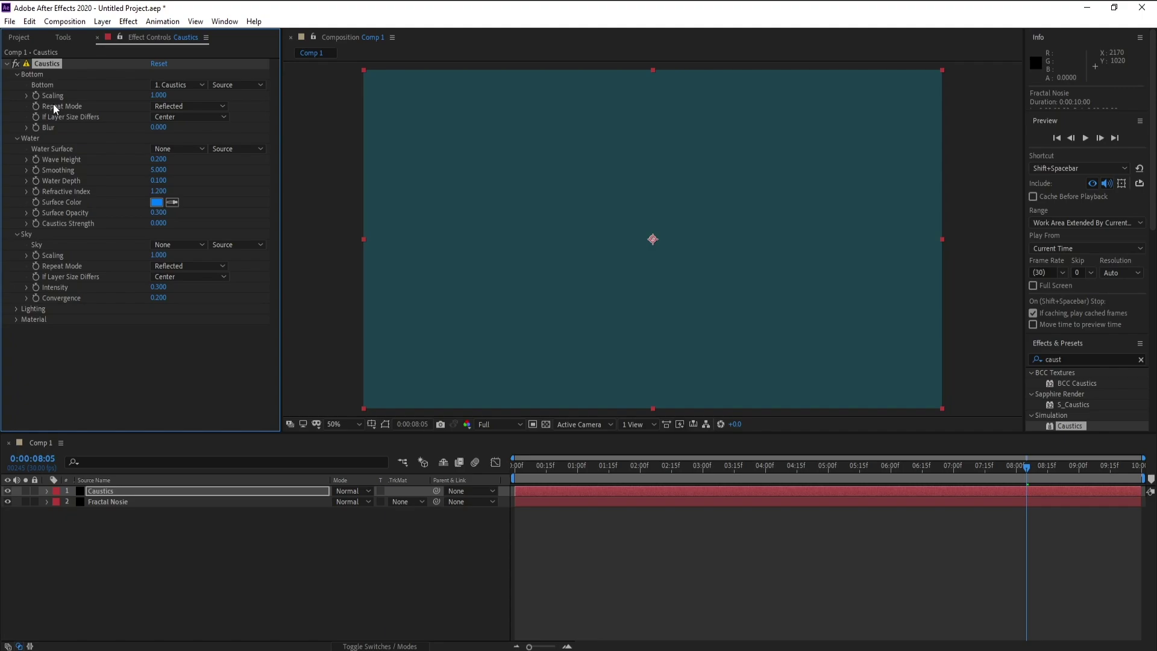
# - Set the Caustics Bottom layer to None and use Fractal Nosie with Effects & Masks as the Water Surface
pyautogui.click(163, 85)
pyautogui.click(173, 99)
pyautogui.click(188, 150)
pyautogui.click(192, 193)
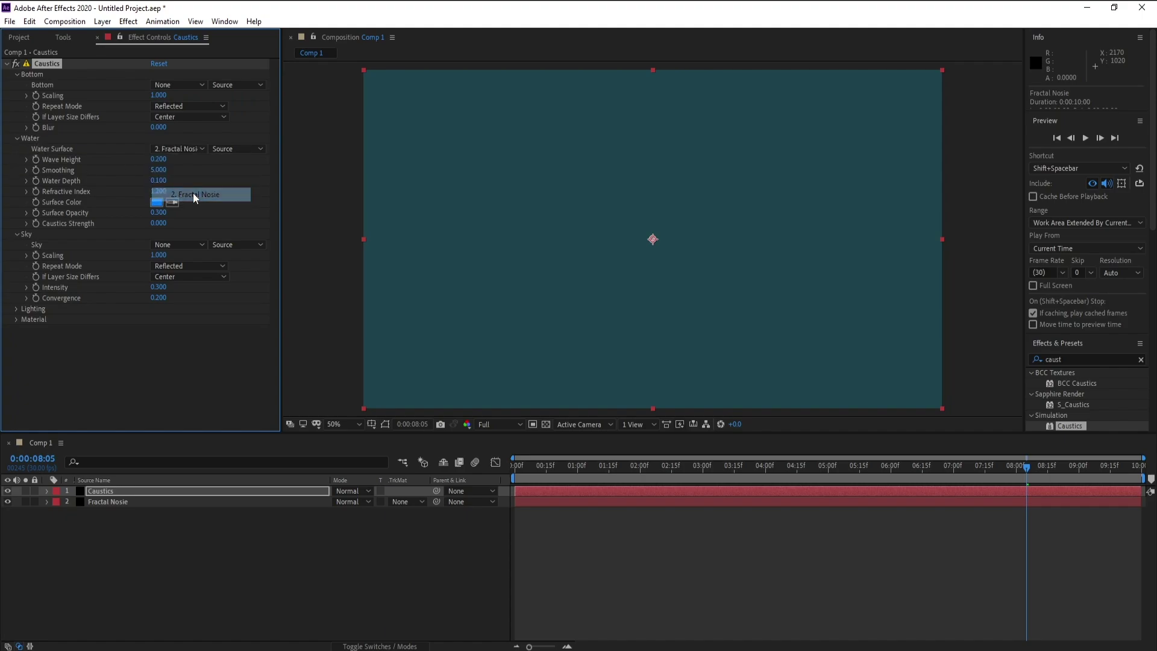
pyautogui.click(230, 151)
pyautogui.click(248, 188)
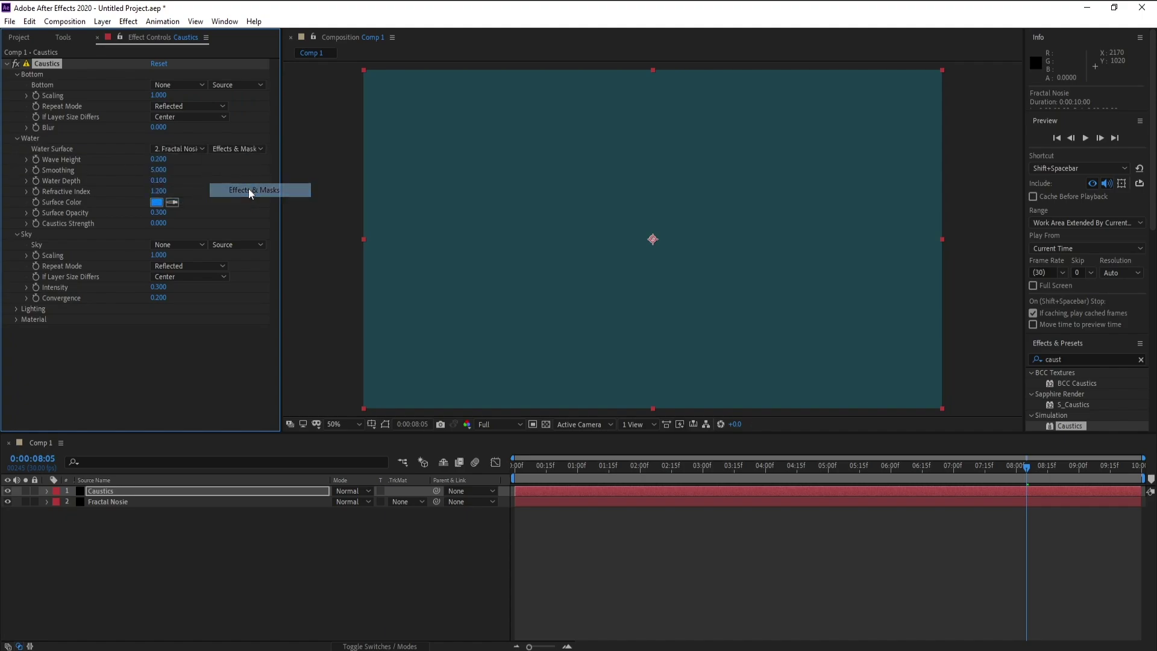
# - Set the water's Surface Color to black (000000) and its Smoothing to 30.200
pyautogui.click(156, 202)
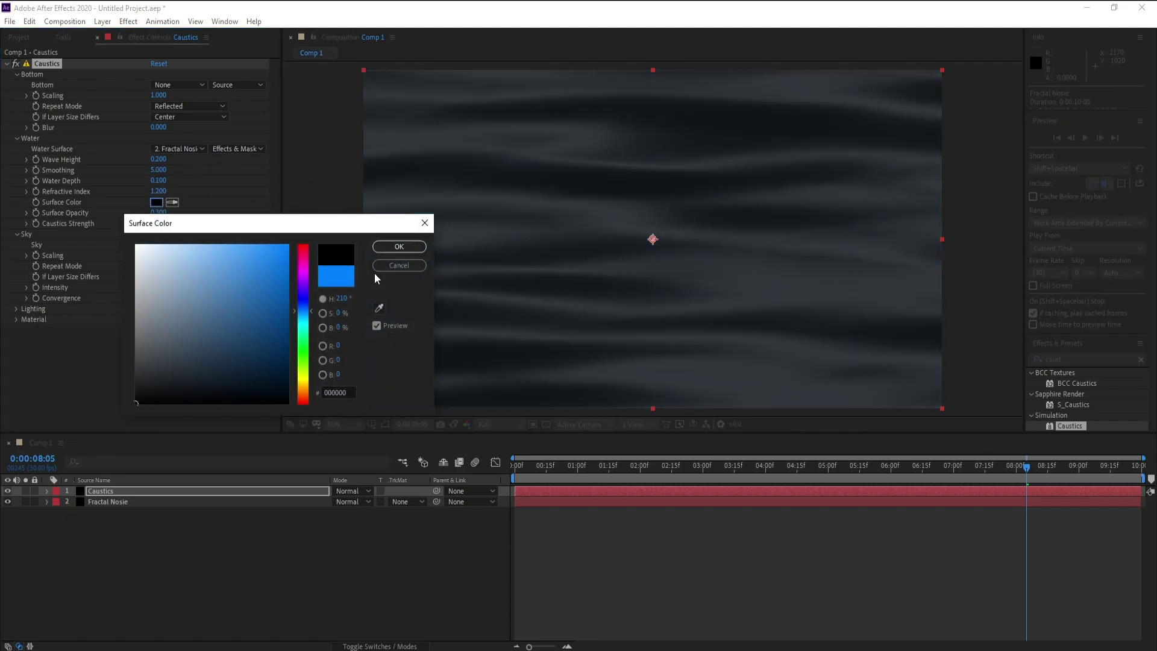
pyautogui.click(377, 247)
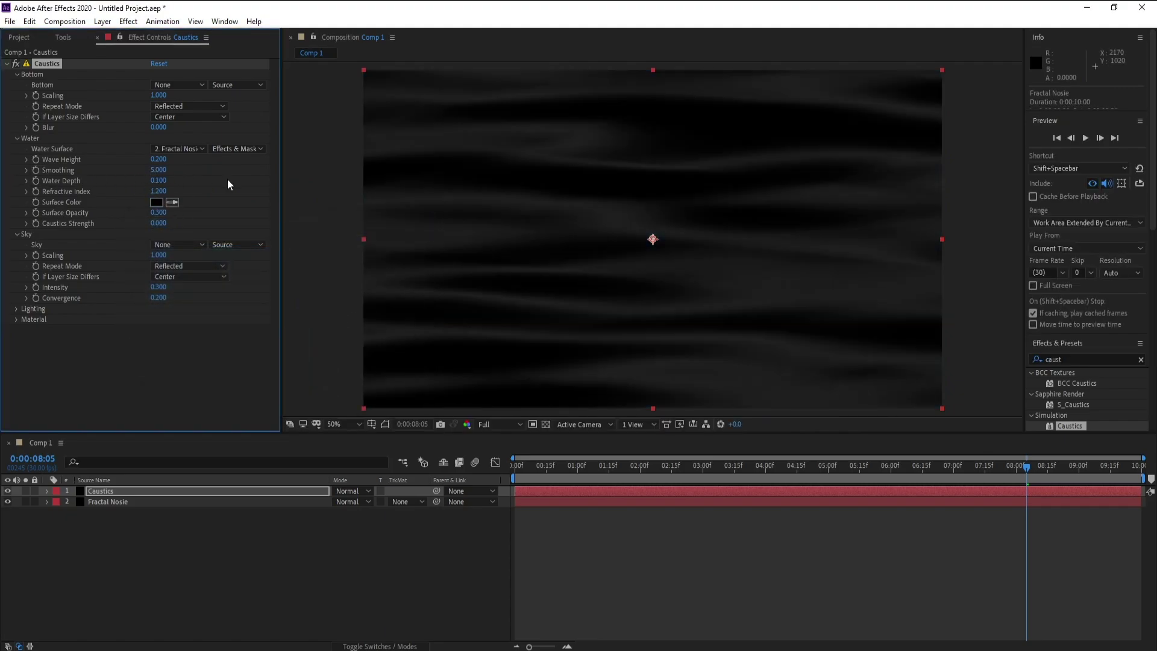
pyautogui.moveTo(161, 175); pyautogui.dragTo(325, 185)
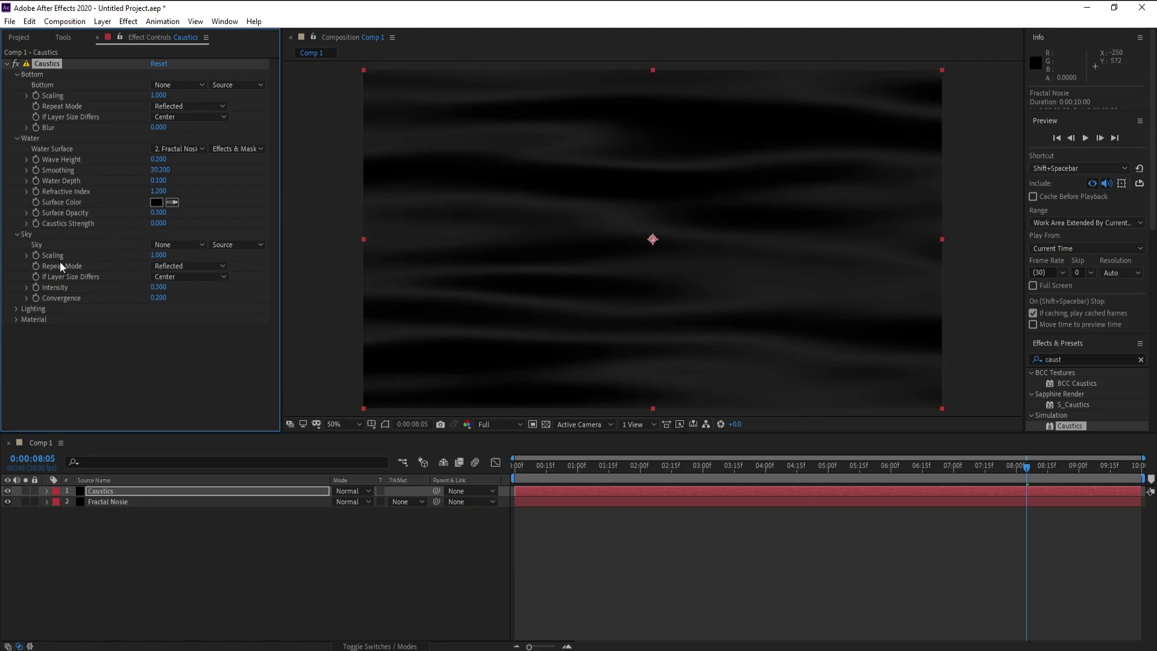
# - Set the Light Intensity in the Caustics Lighting settings to 4
pyautogui.click(16, 235)
pyautogui.click(16, 245)
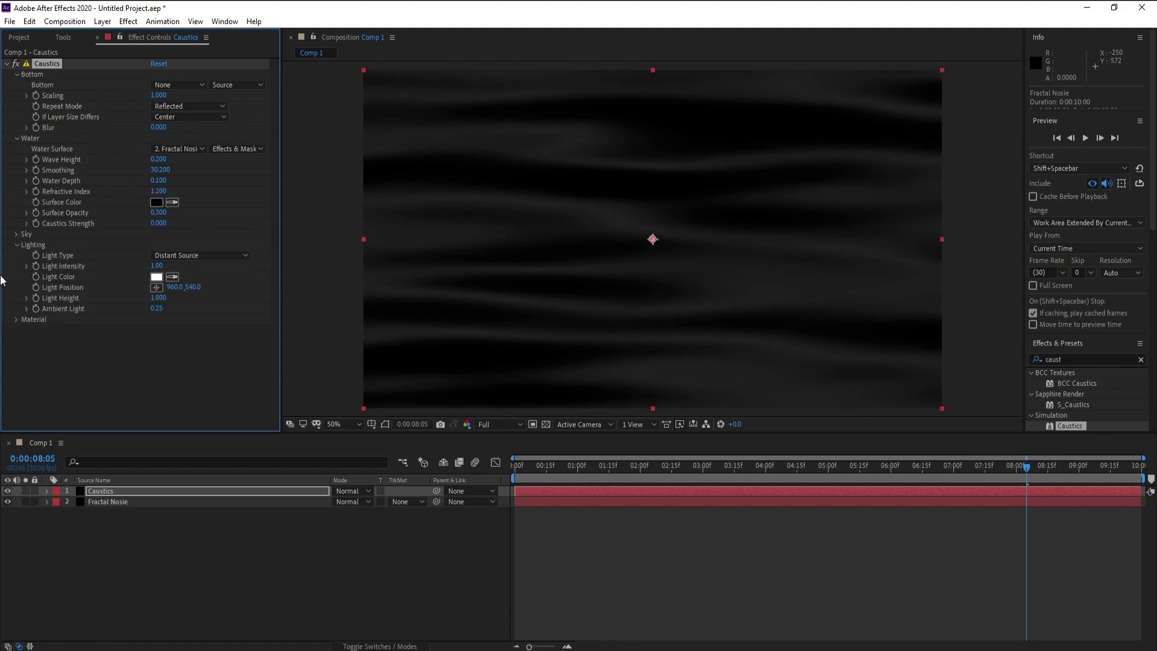
pyautogui.moveTo(177, 266)
pyautogui.mouseDown()
pyautogui.moveTo(193, 266)
pyautogui.moveTo(151, 265)
pyautogui.moveTo(226, 274)
pyautogui.moveTo(170, 267)
pyautogui.moveTo(198, 272)
pyautogui.mouseUp()
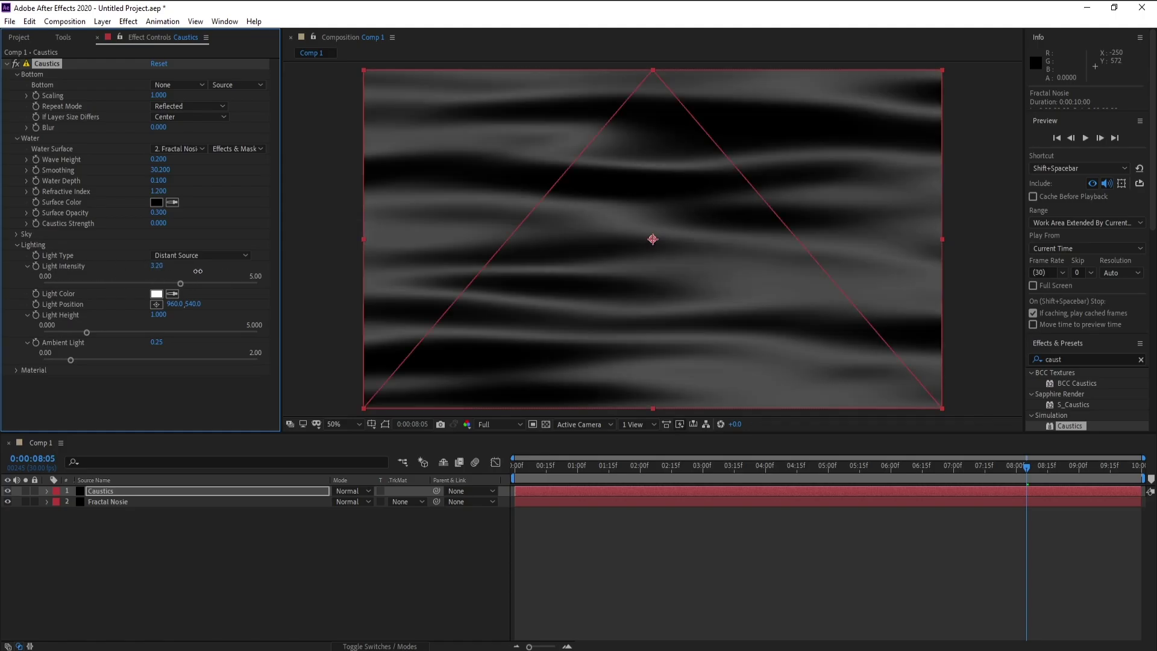
pyautogui.click(158, 266)
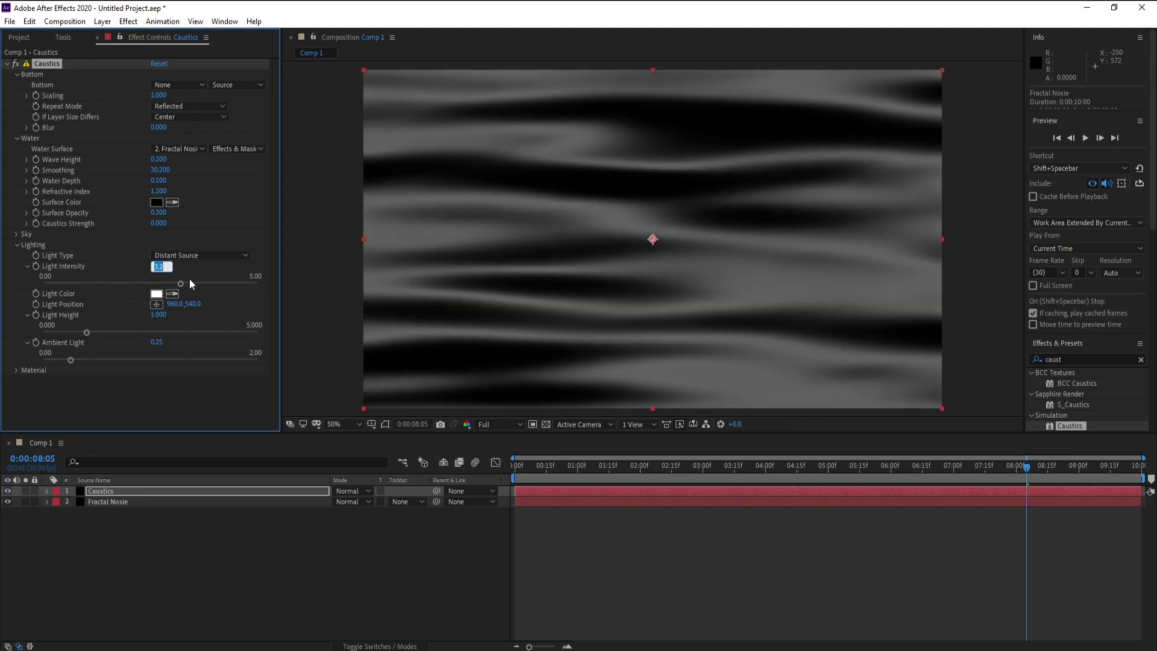
pyautogui.write('4')
pyautogui.press('Return')
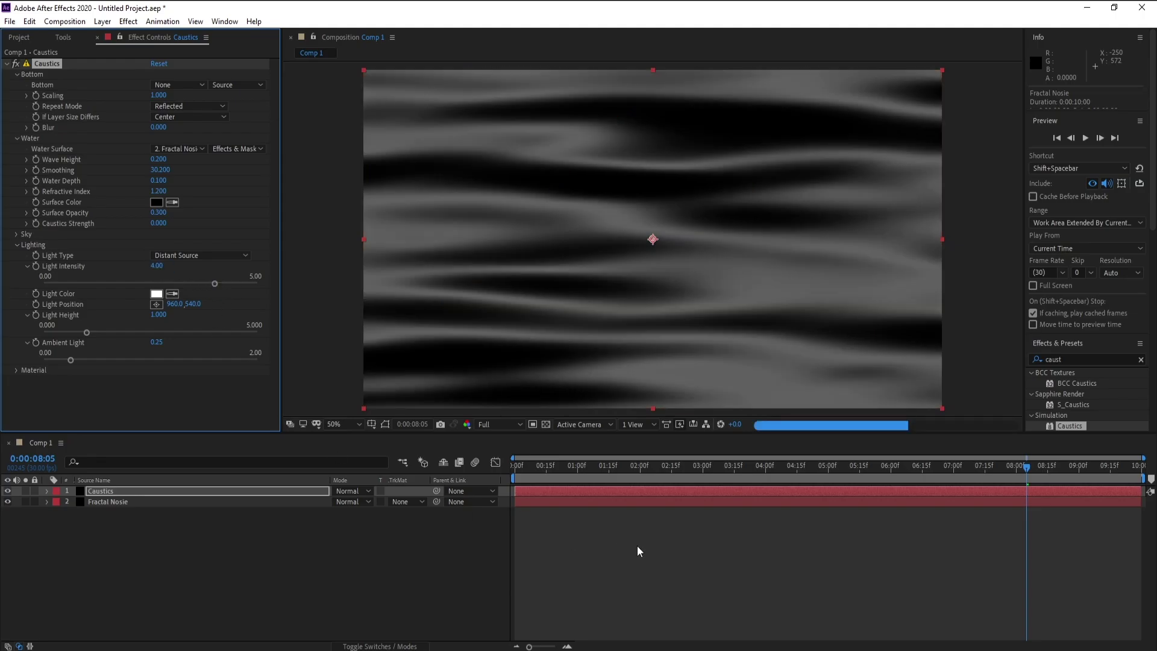
# - Preview the water surface animation from 0:00:02:15 for a few frames
pyautogui.click(672, 474)
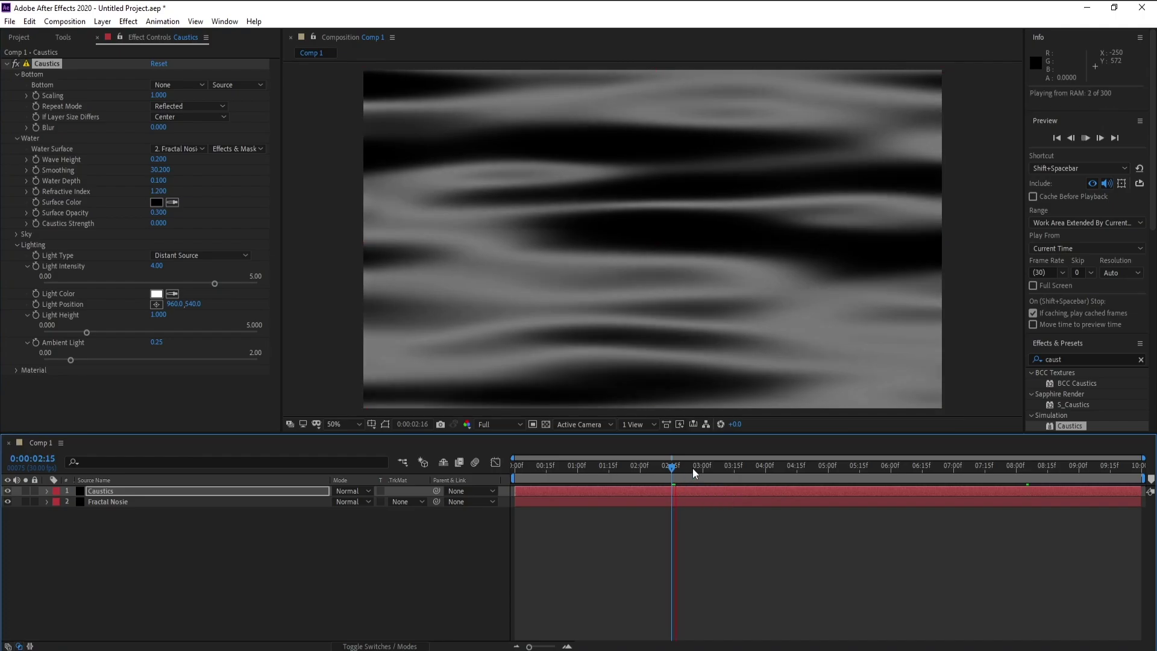
pyautogui.press('space')
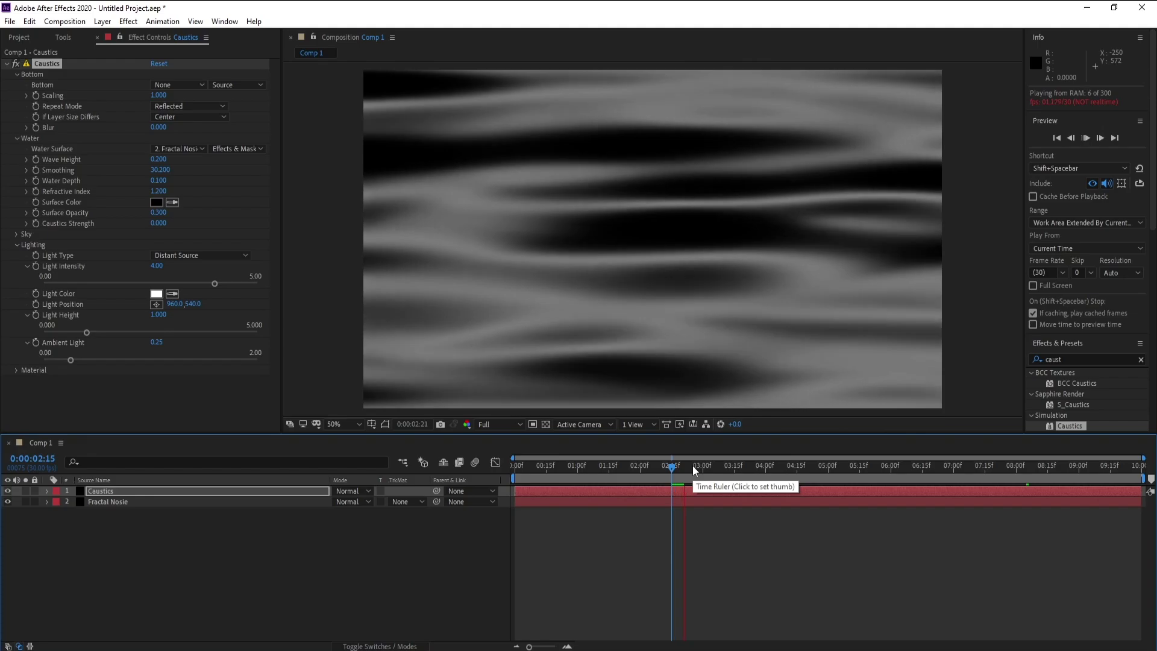
pyautogui.press('space')
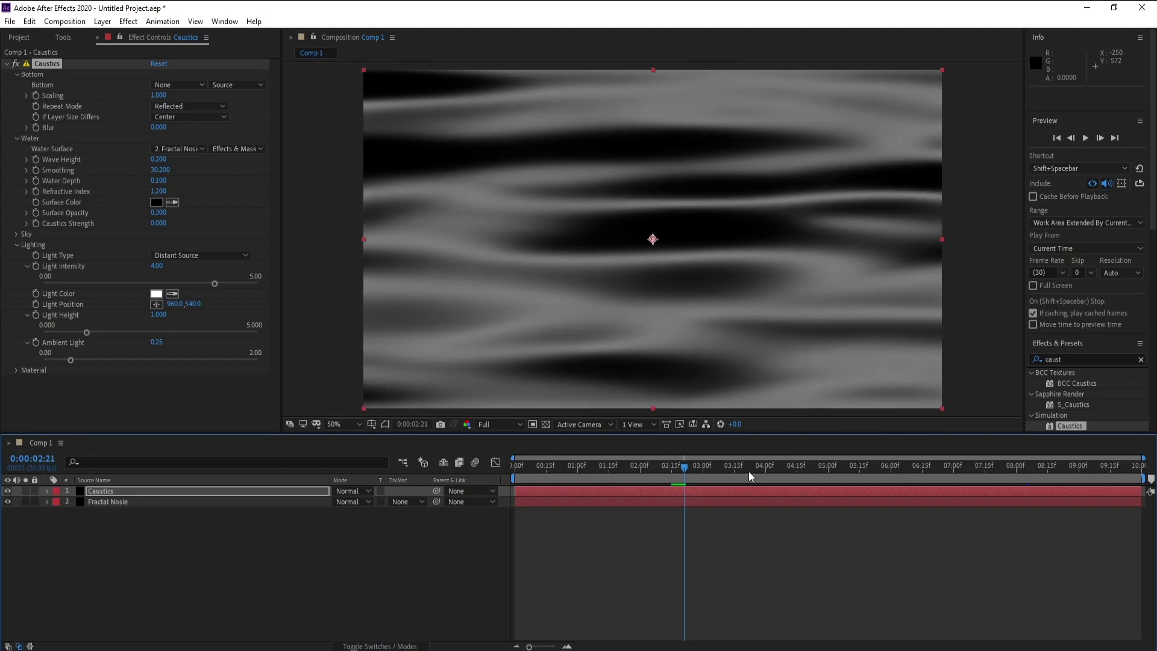